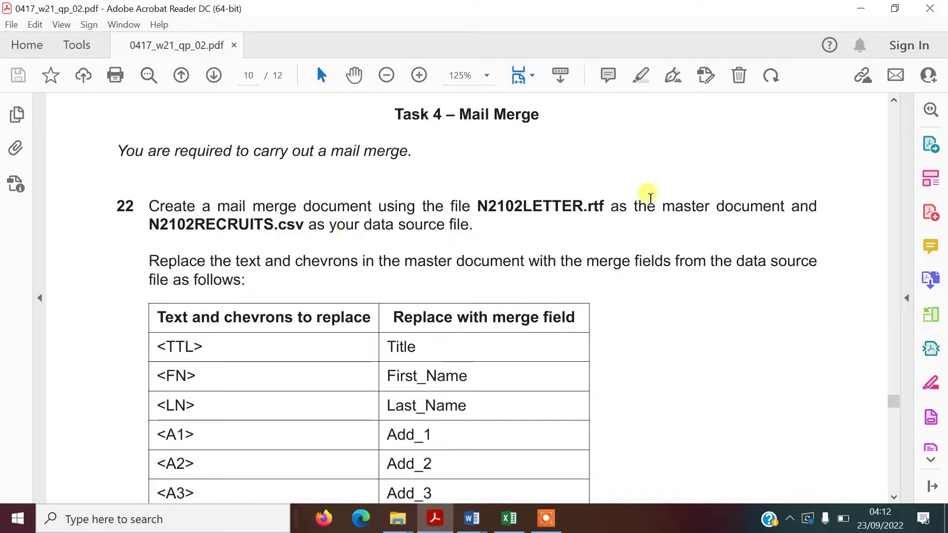
Step: After reading Task 4 question 22, bring up the open Word documents
click(471, 518)
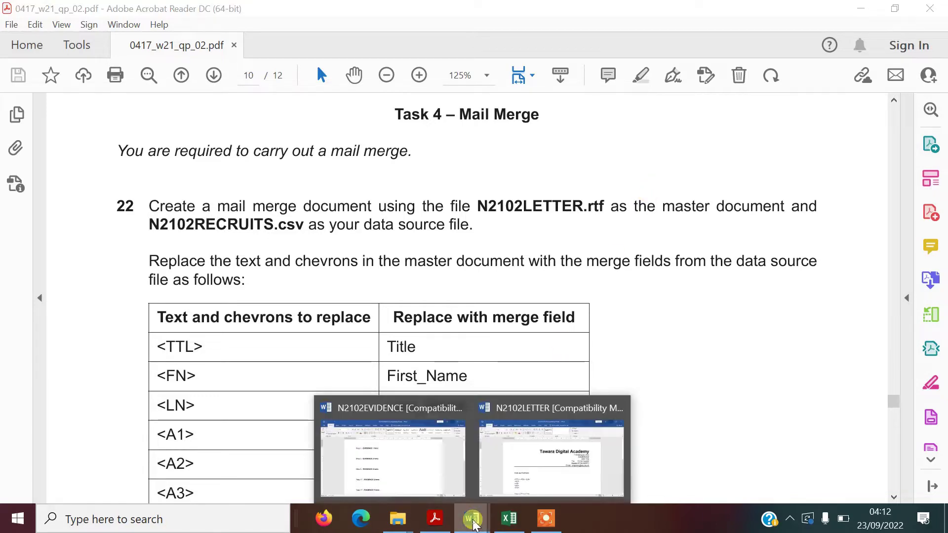
Step: Review the N2102LETTER placeholder letter, then switch to the N2102RECRUITS spreadsheet in Excel
click(505, 496)
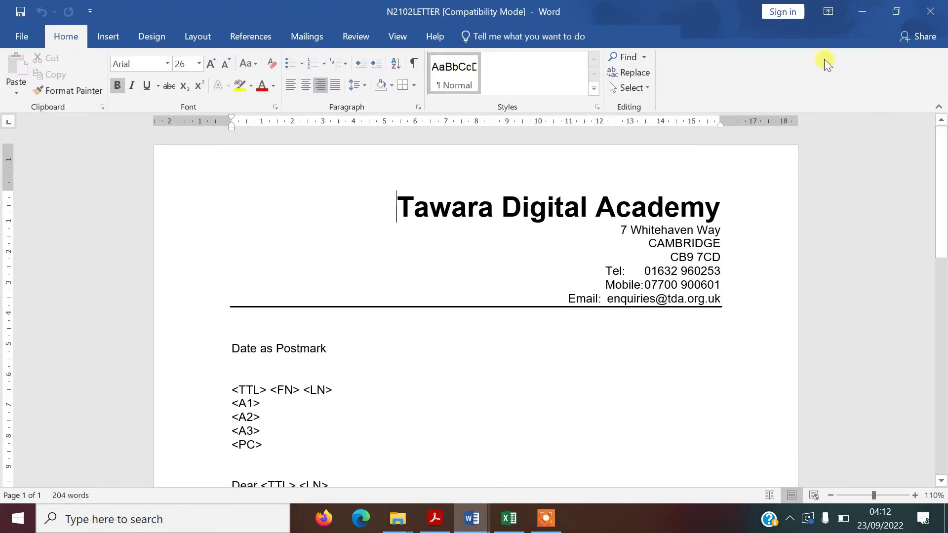
drag(942, 193, 942, 236)
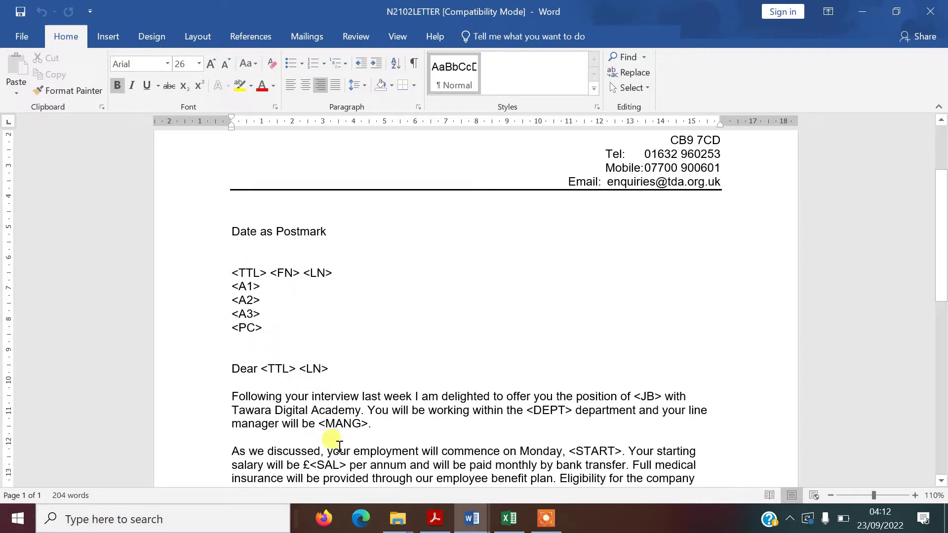
click(511, 524)
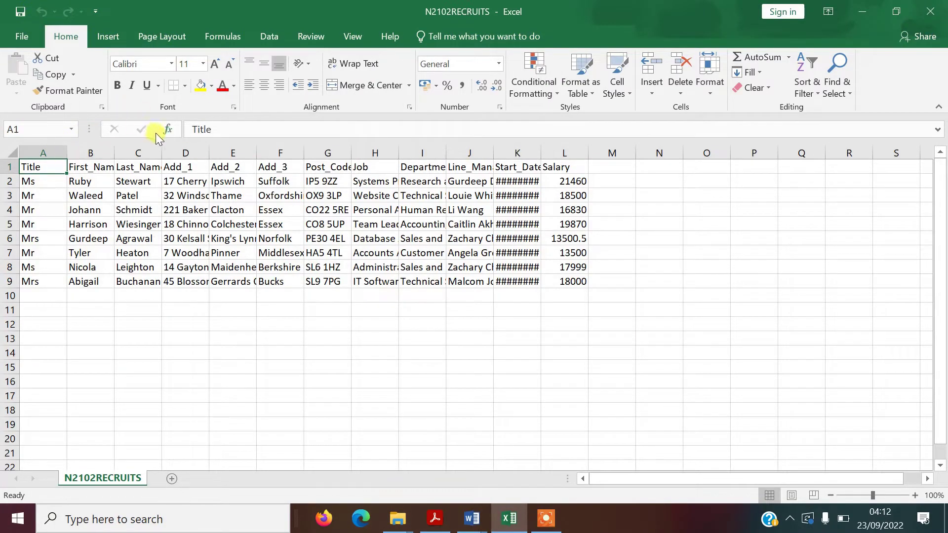
Step: AutoFit columns C, D, H and K to show full data, then close Excel without saving
double_click(161, 146)
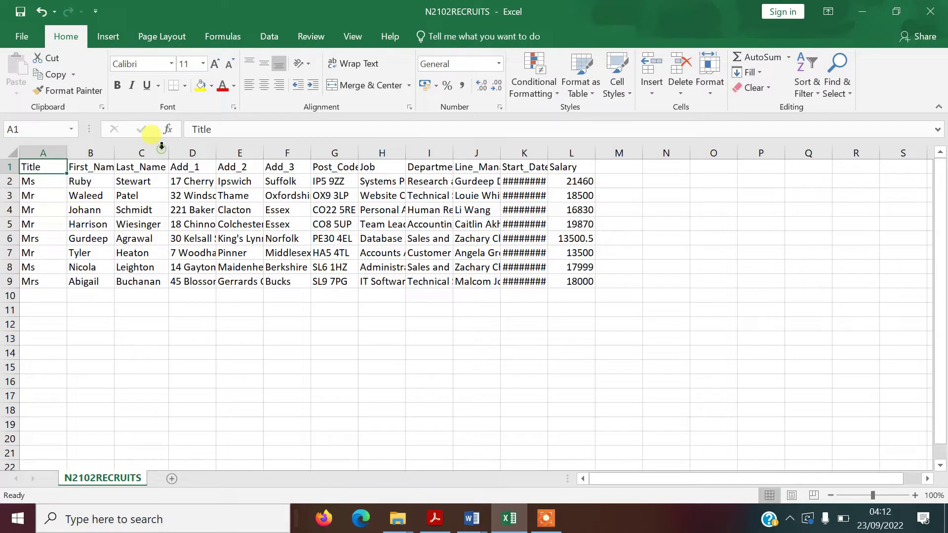
double_click(216, 153)
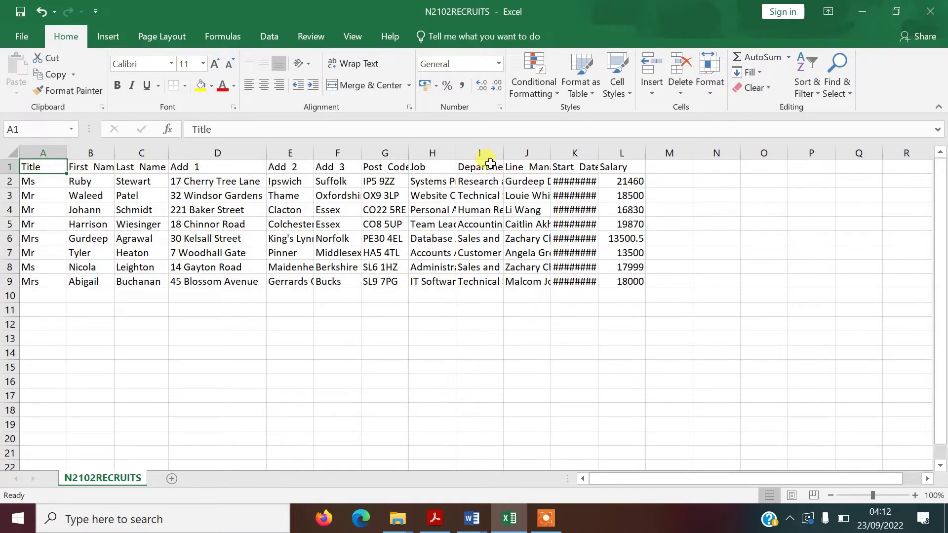
double_click(456, 151)
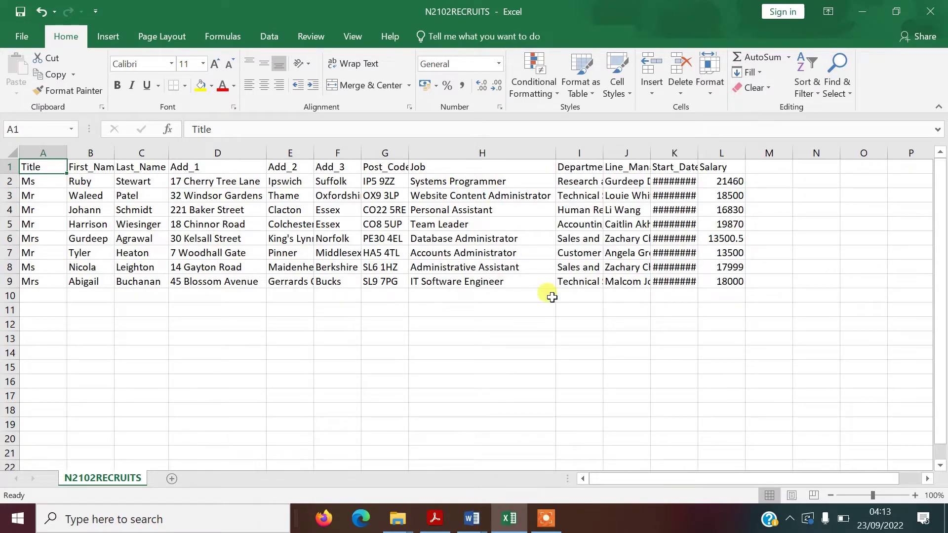
drag(699, 154, 699, 155)
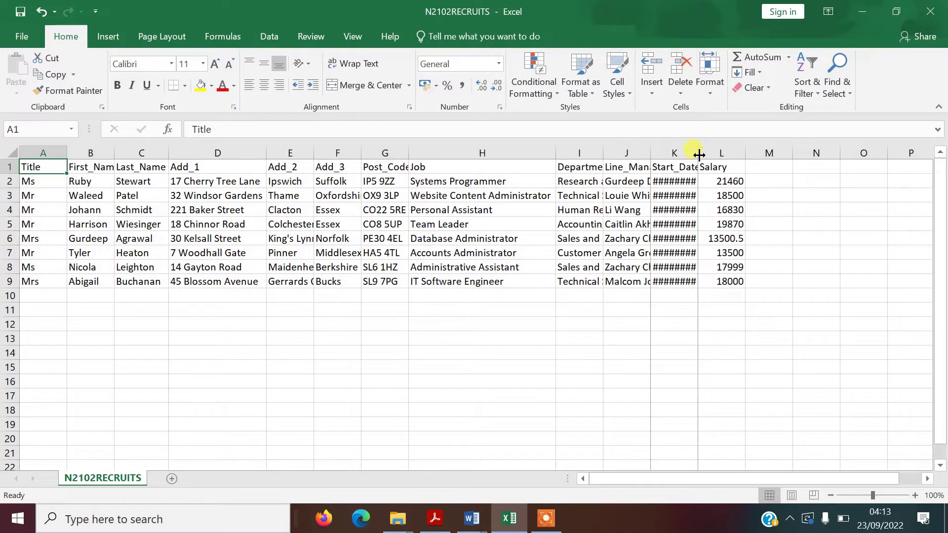
double_click(699, 154)
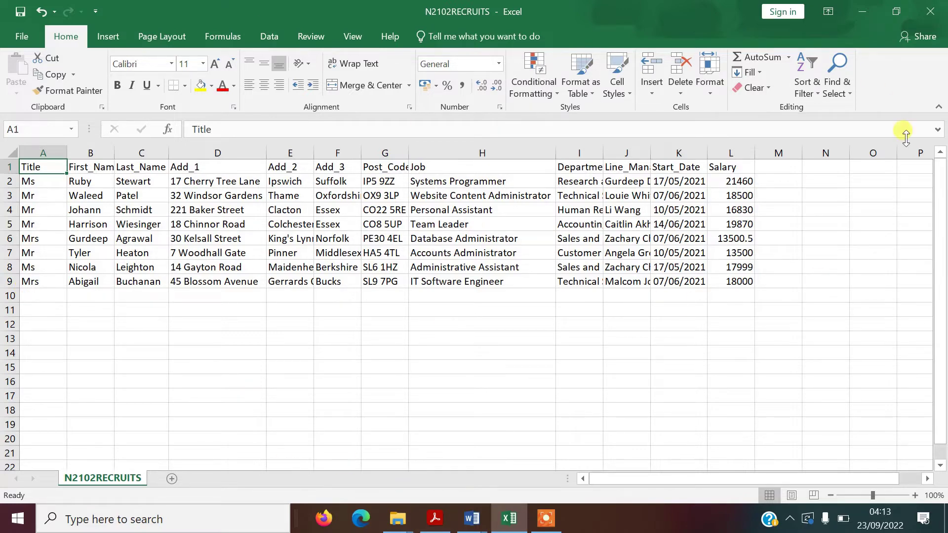
click(930, 11)
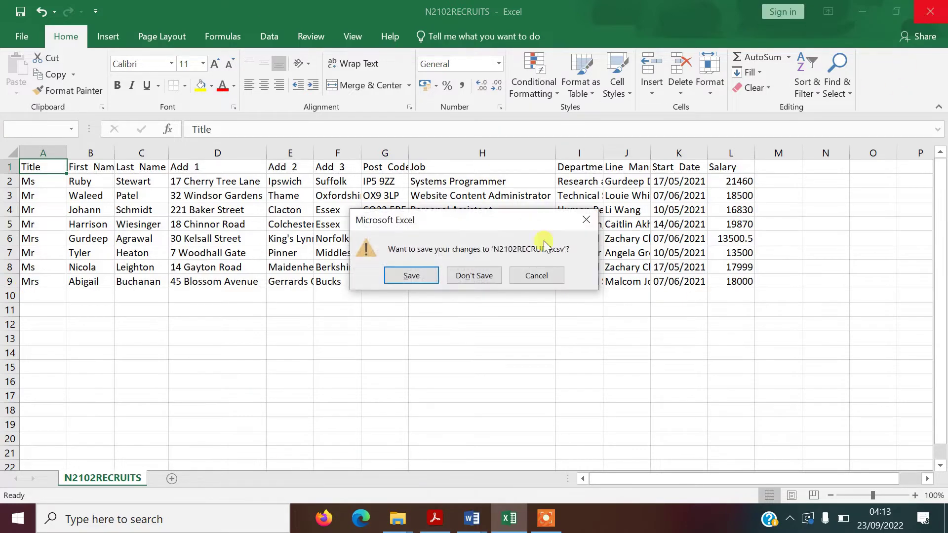
click(474, 276)
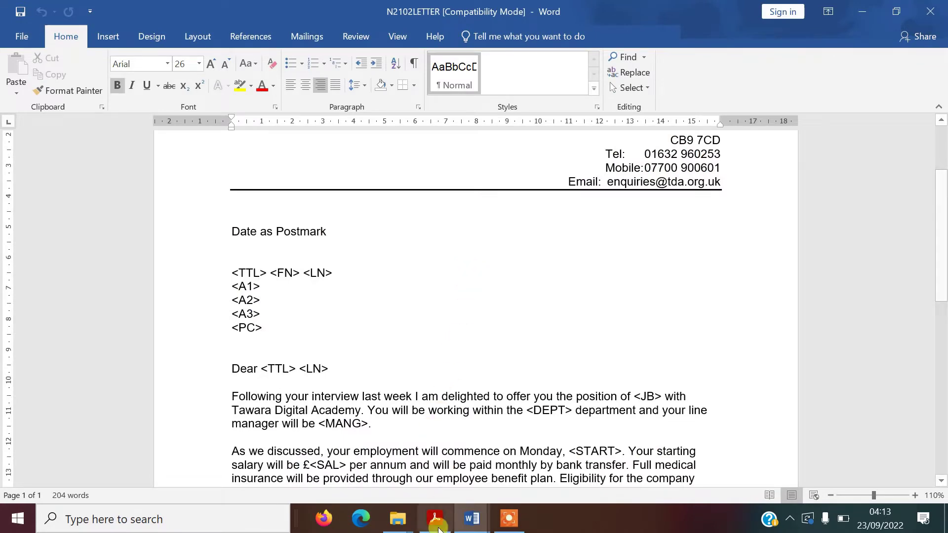
Step: Return to the exam paper and view the full placeholder-to-merge-field table, <TTL> to <SAL>
click(435, 518)
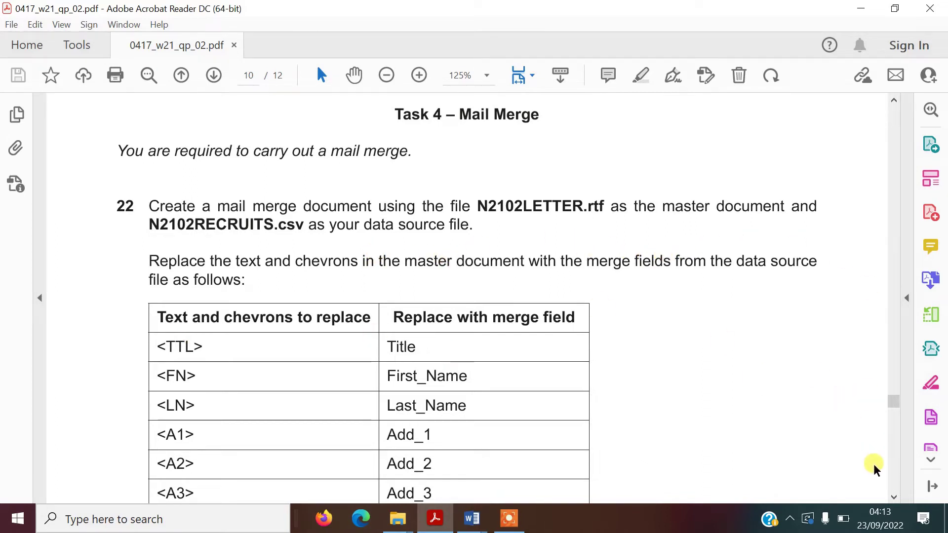
click(891, 492)
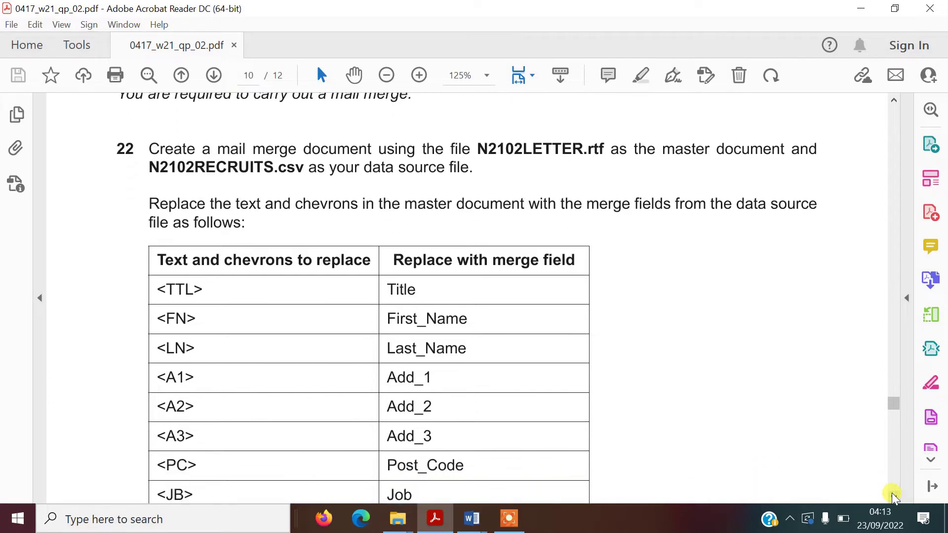
scroll(892, 493, down, 3)
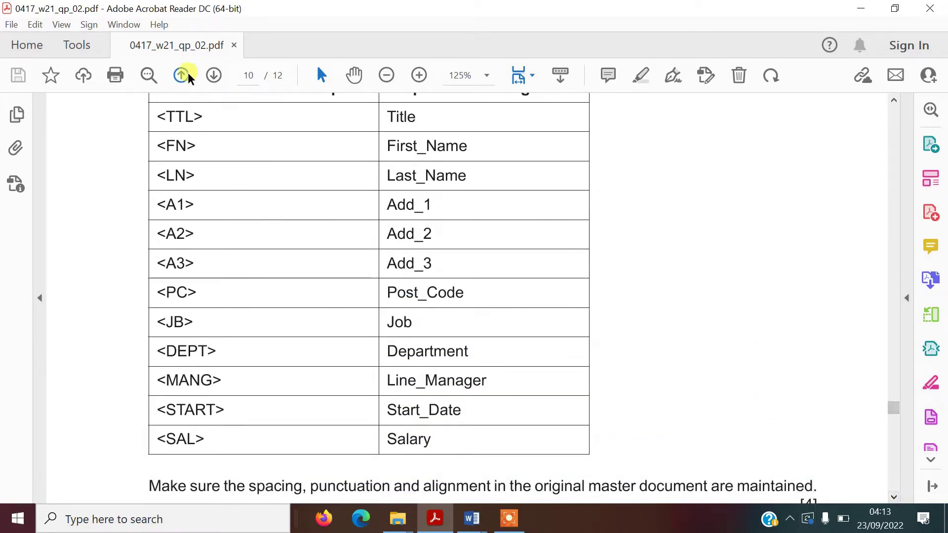
click(893, 100)
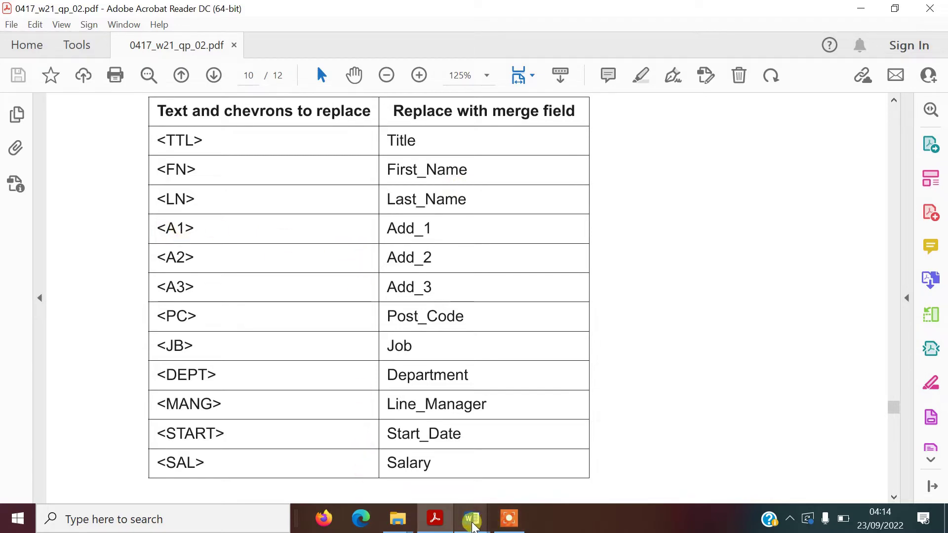
Step: Attach N2102RECRUITS.csv as the letter's recipient list, accepting Windows (Default) encoding
mouse_move(488, 525)
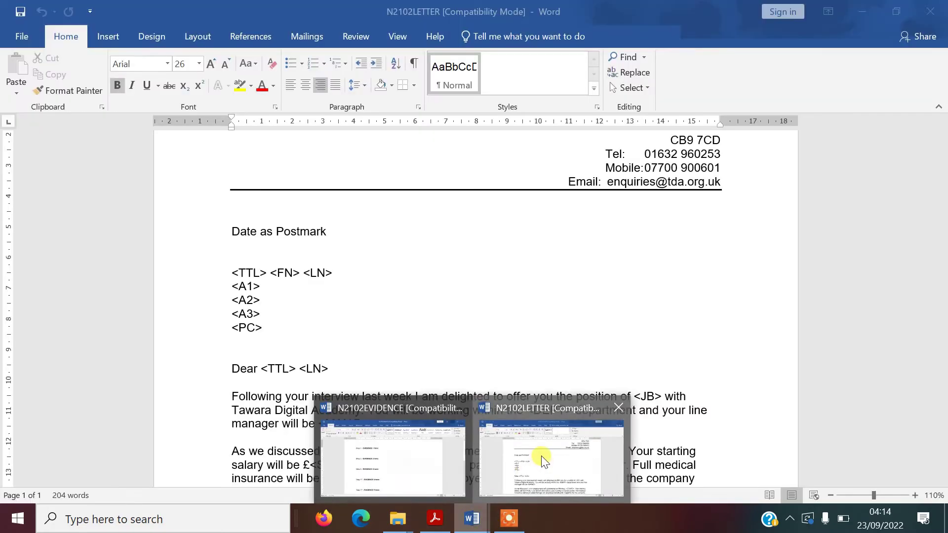
click(543, 460)
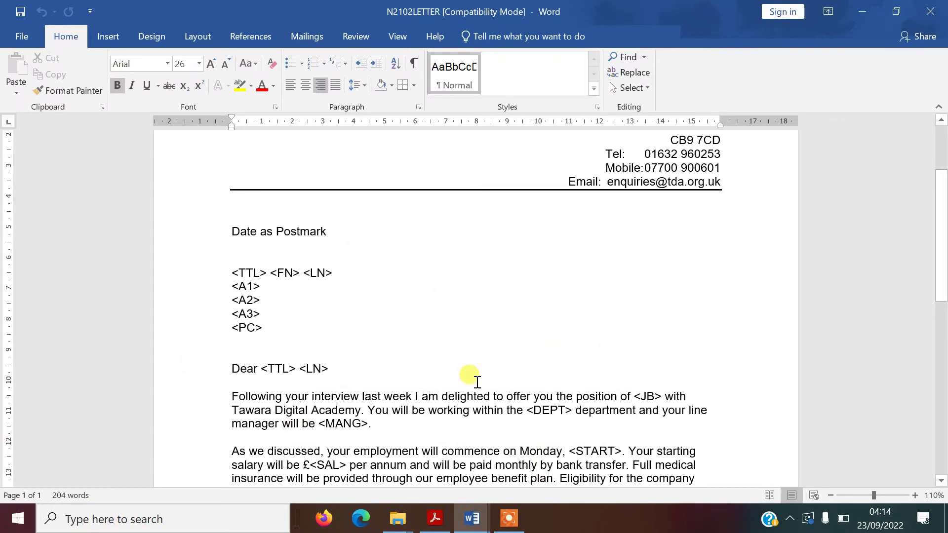
click(304, 37)
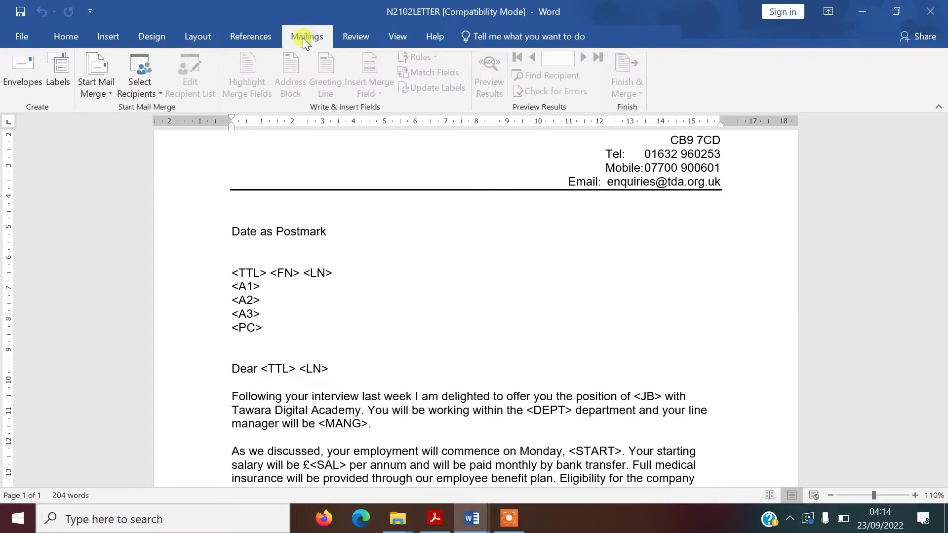
click(145, 88)
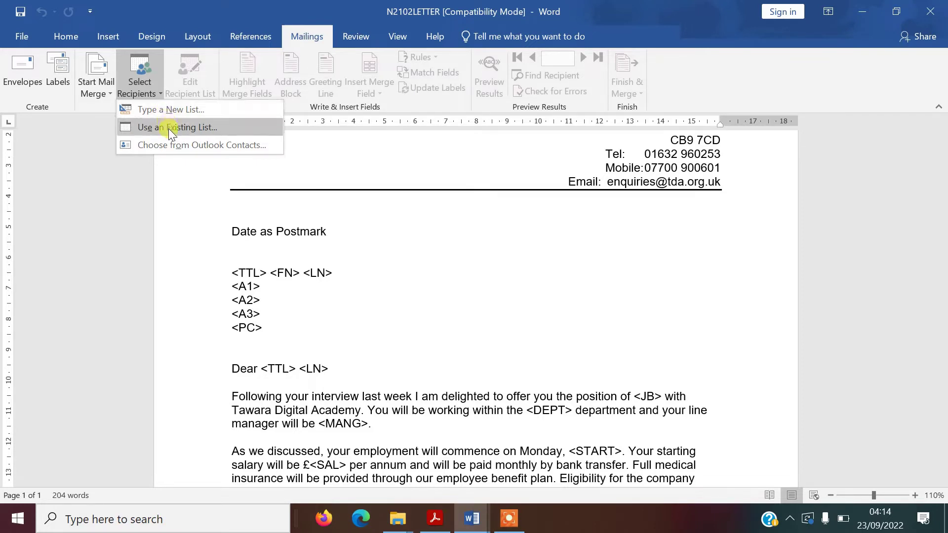
click(168, 127)
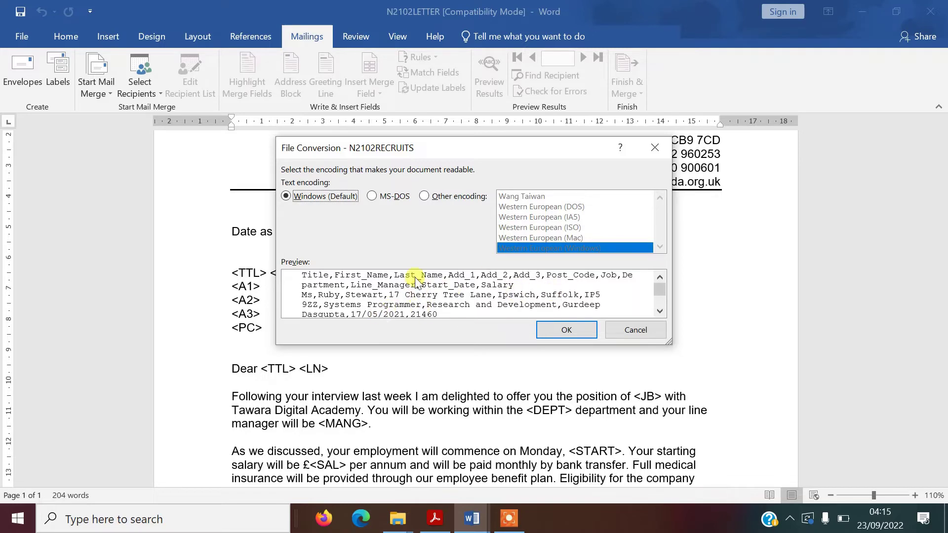
click(549, 338)
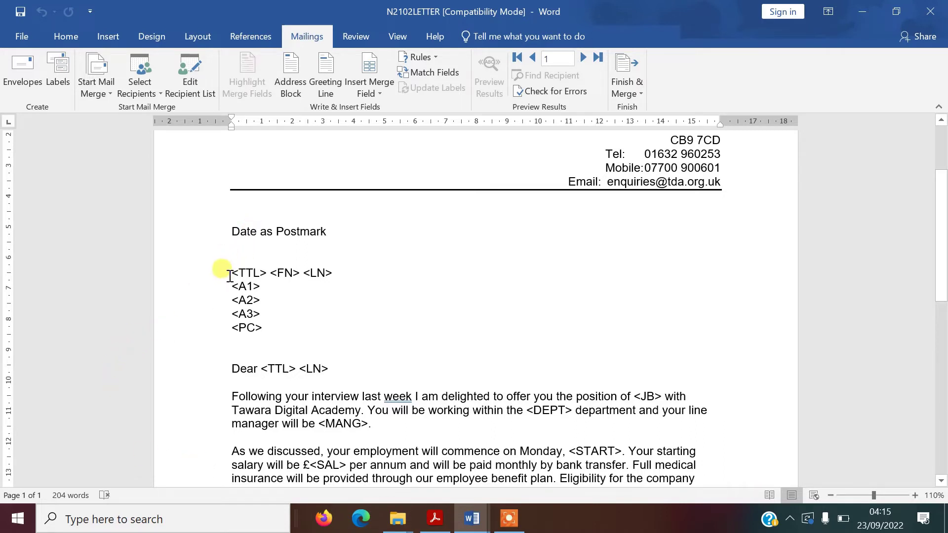
Step: Replace the <TTL> placeholder with the Title merge field and zoom the letter to 140%
drag(231, 273, 268, 274)
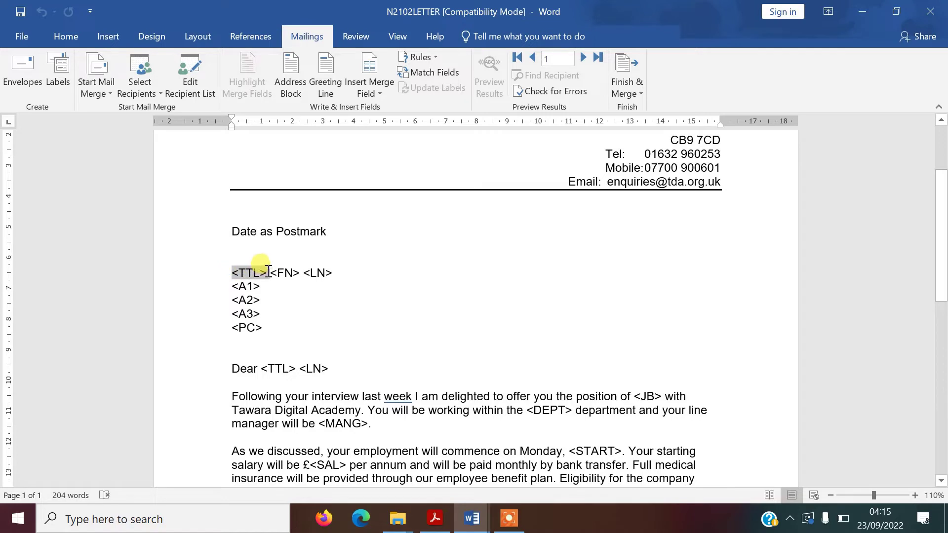
drag(267, 272, 265, 272)
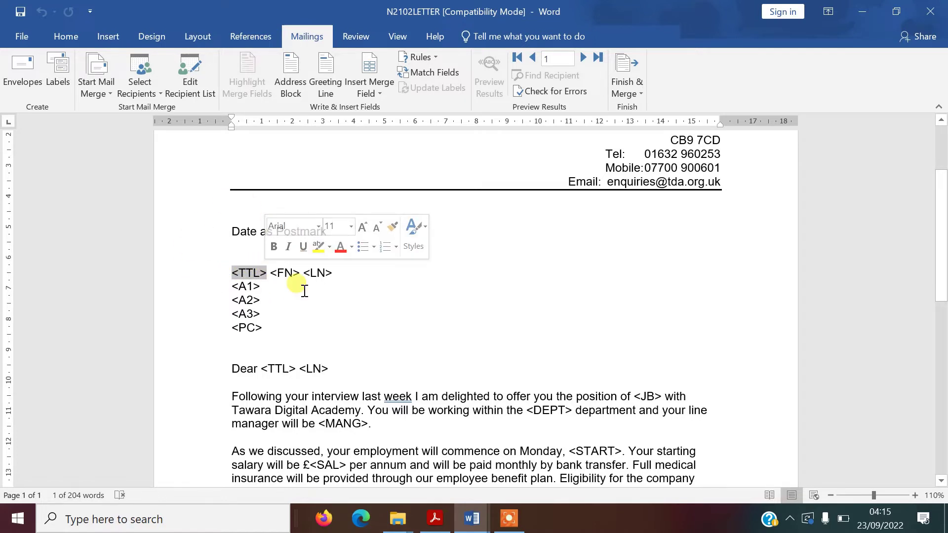
click(378, 91)
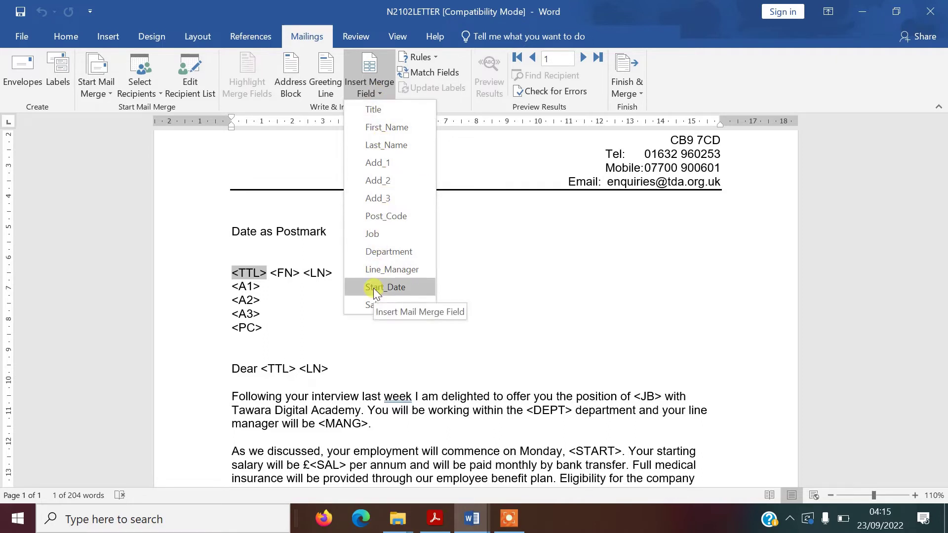
click(372, 111)
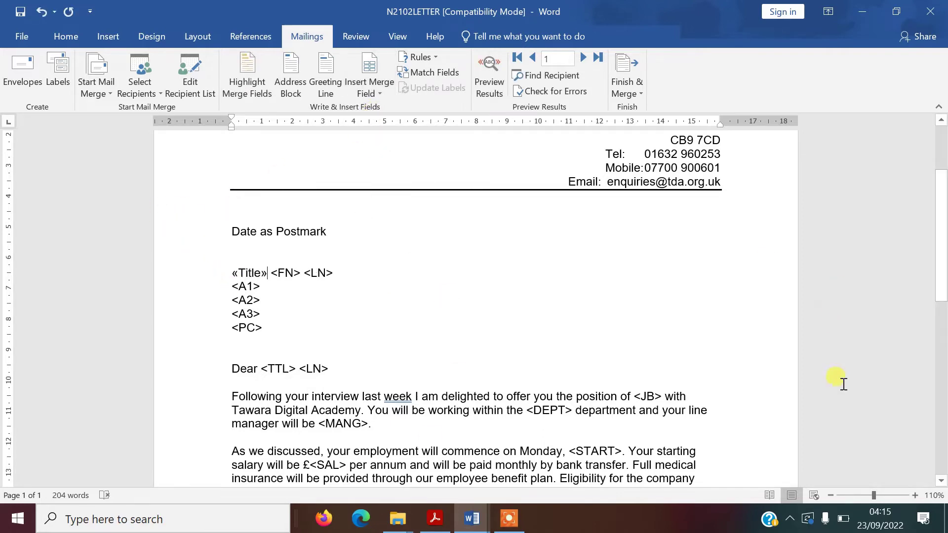
click(913, 495)
click(913, 495)
click(912, 495)
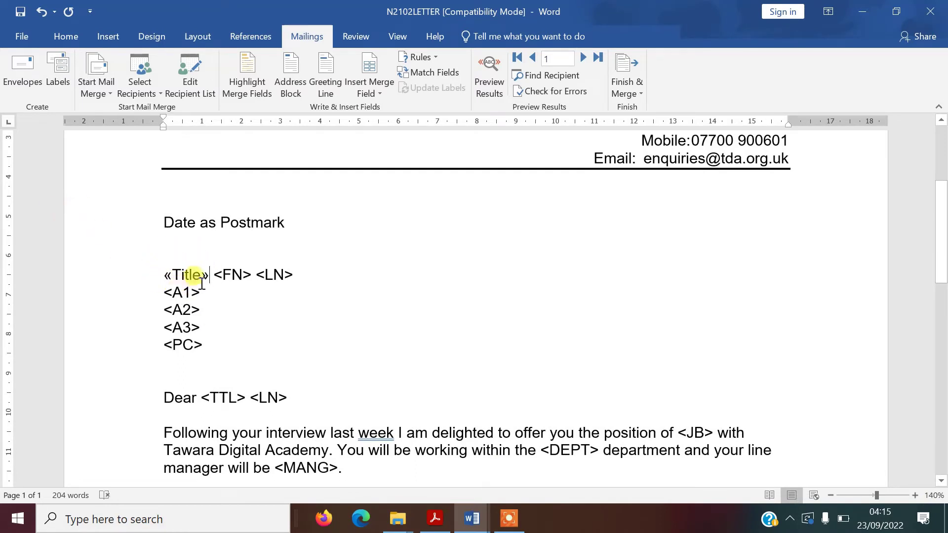
click(195, 273)
Step: Replace the <FN> placeholder with the First_Name merge field
drag(216, 275, 250, 276)
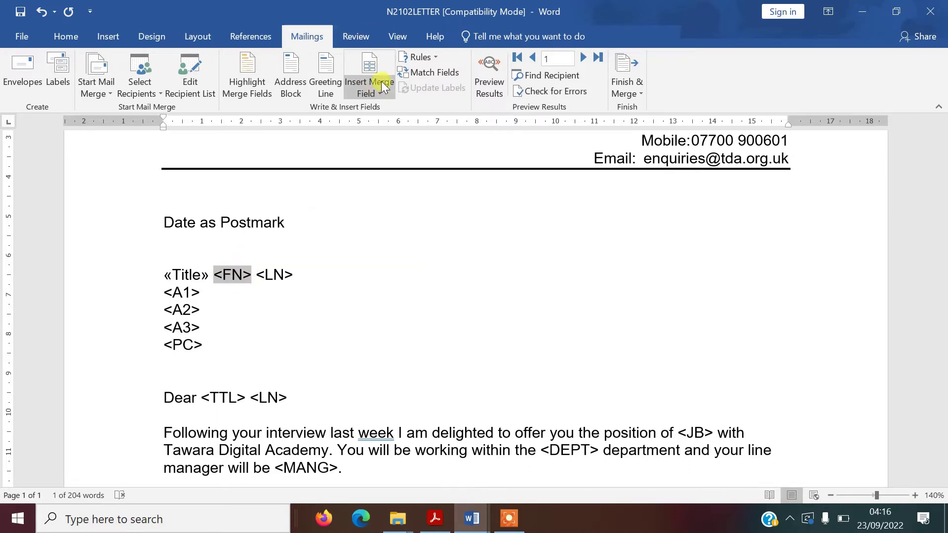
click(385, 95)
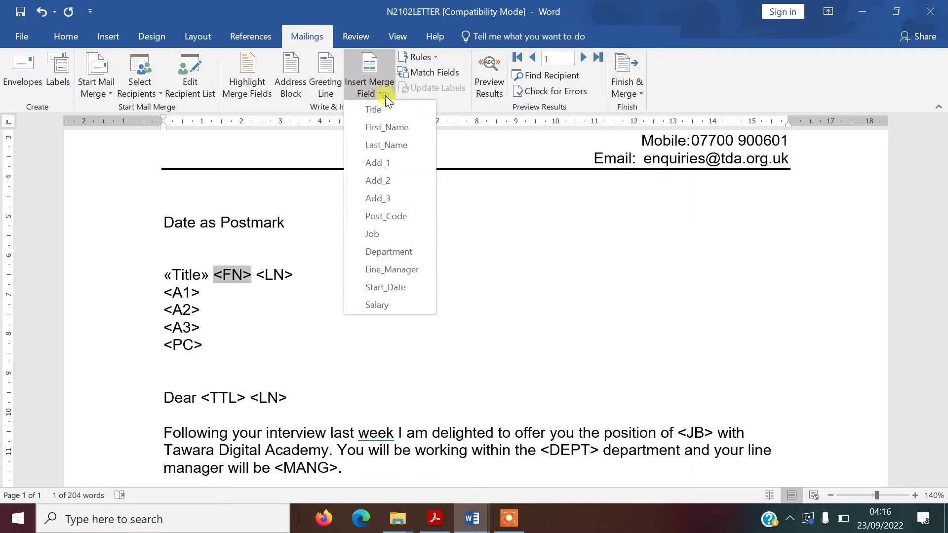
click(386, 128)
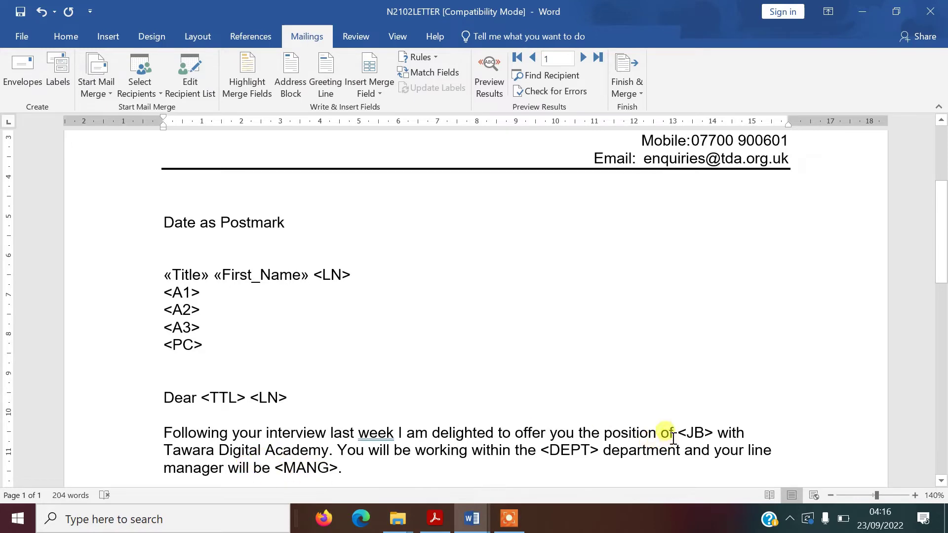
click(940, 481)
Step: Scroll down the letter to check the address block and salutation merge fields
scroll(941, 481, down, 5)
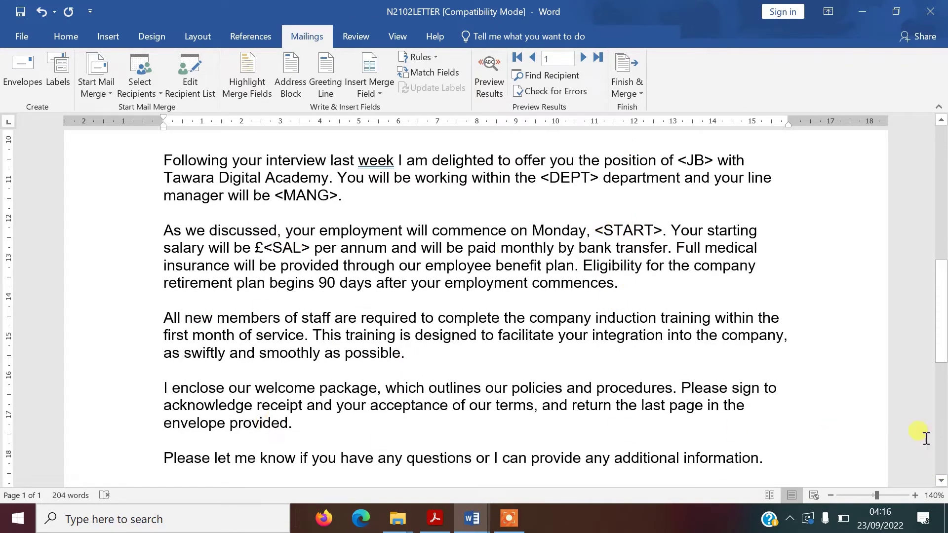
click(941, 482)
scroll(941, 481, down, 6)
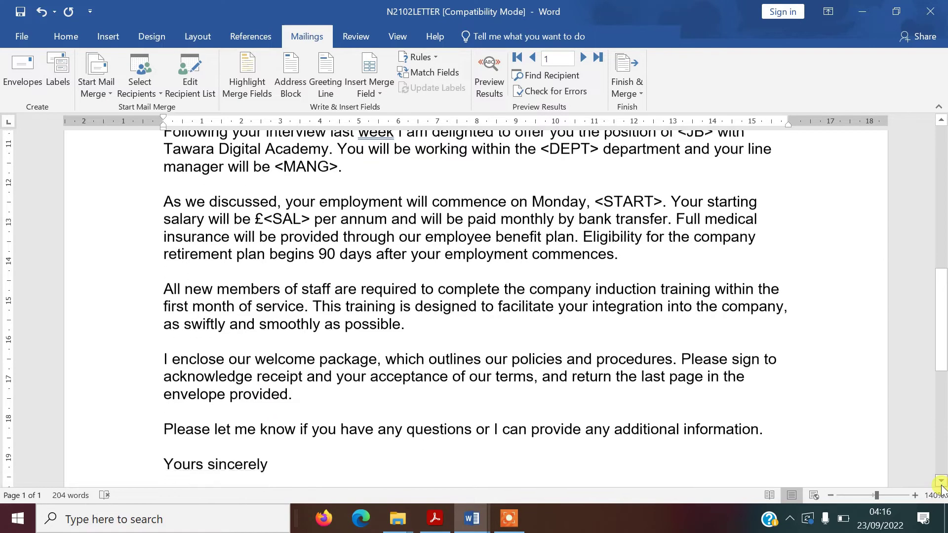
scroll(941, 481, down, 2)
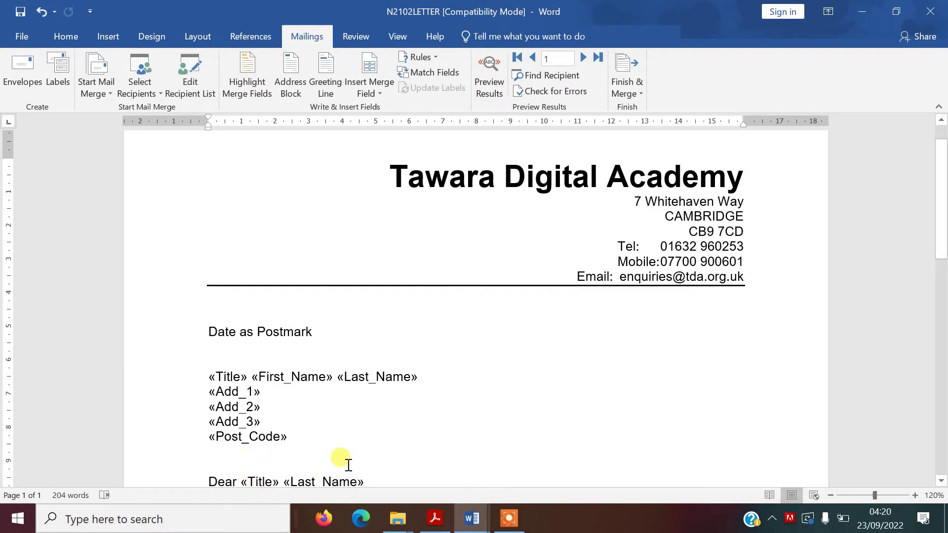
Step: Turn on Highlight Merge Fields, check the grey shading through the letter, then return to the exam paper
click(257, 92)
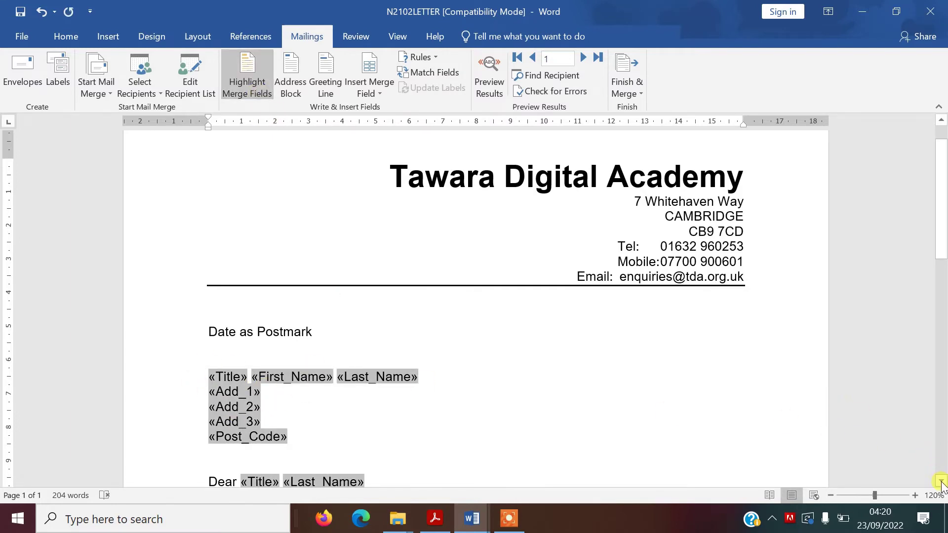
scroll(941, 482, down, 3)
scroll(941, 481, down, 3)
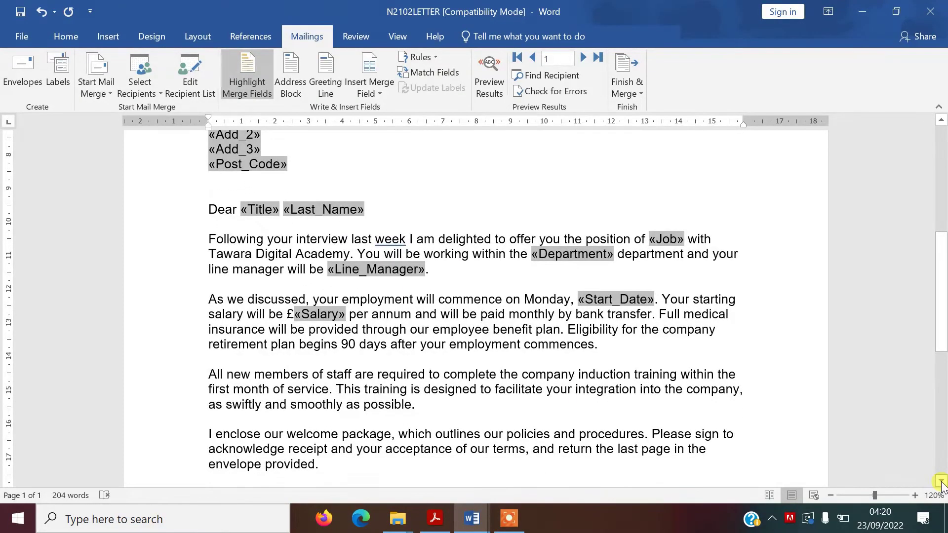
click(940, 482)
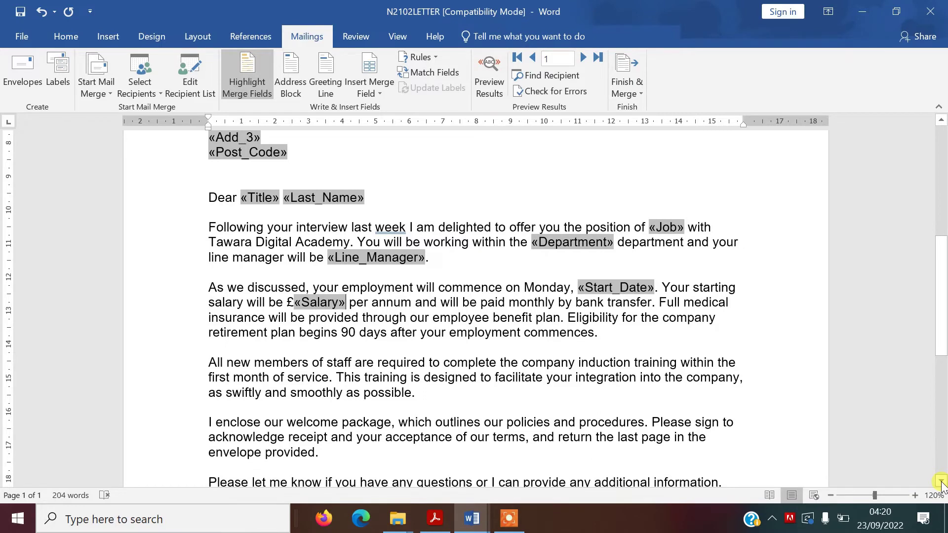
click(433, 525)
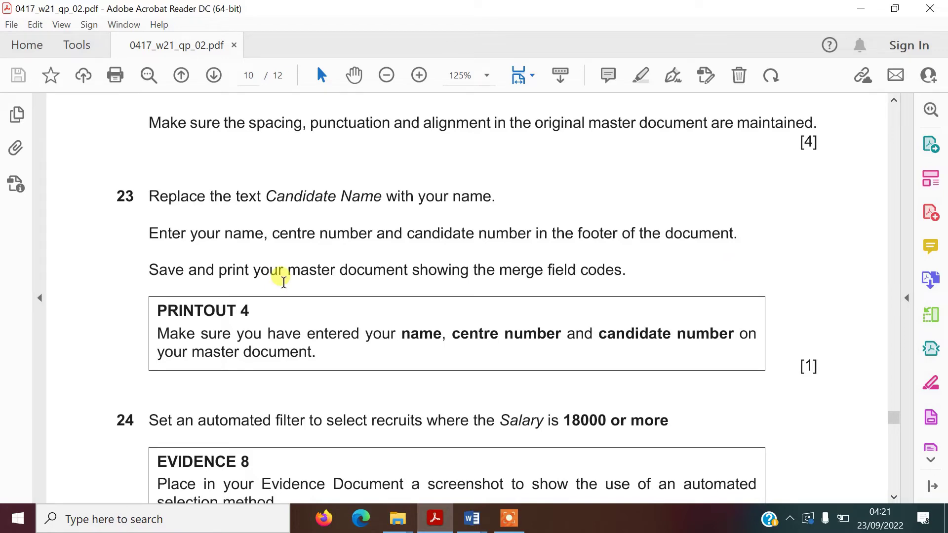
mouse_move(471, 522)
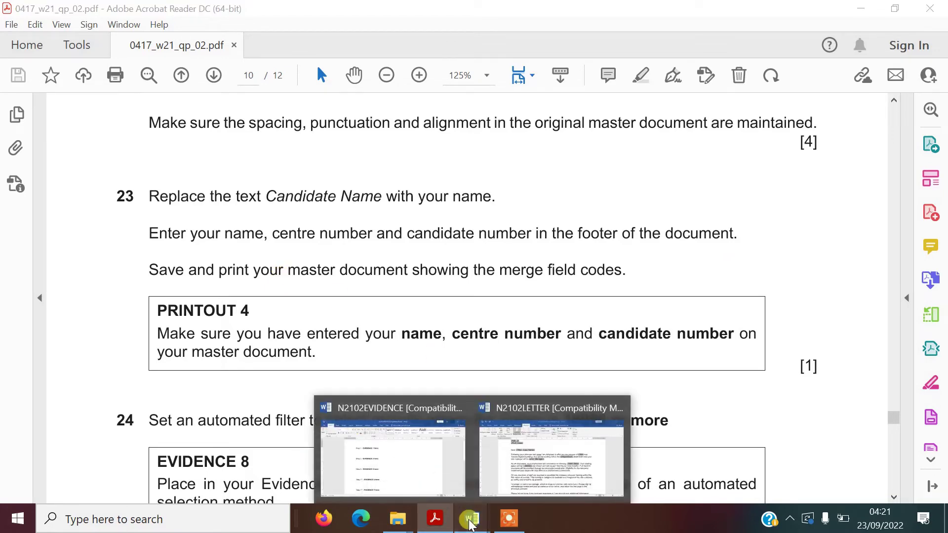
click(516, 475)
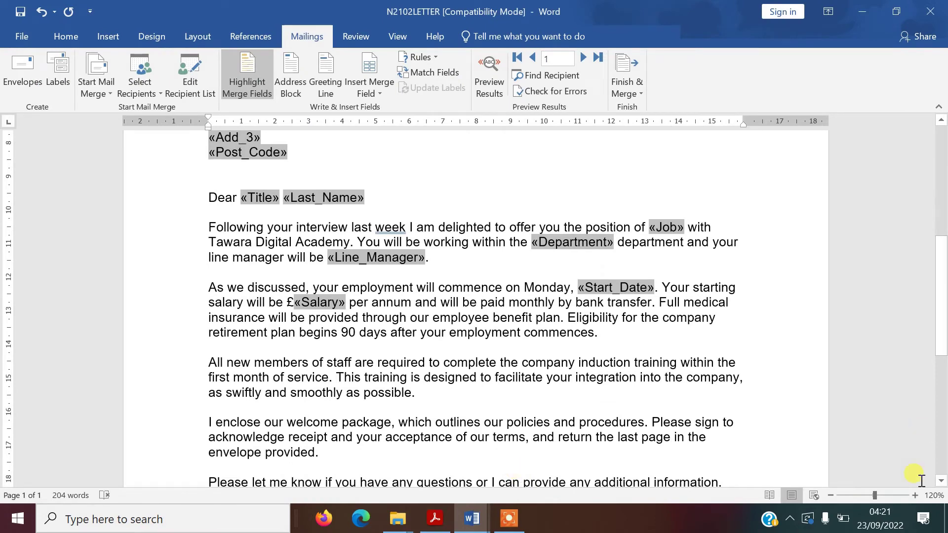
Step: Overwrite Candidate Name in the signature block with 'Name'
scroll(940, 482, down, 6)
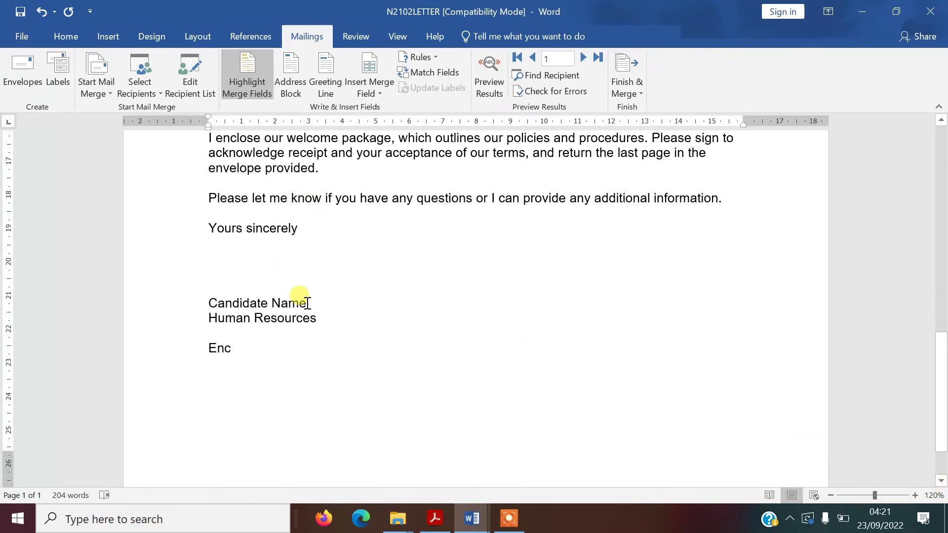
drag(303, 298, 234, 304)
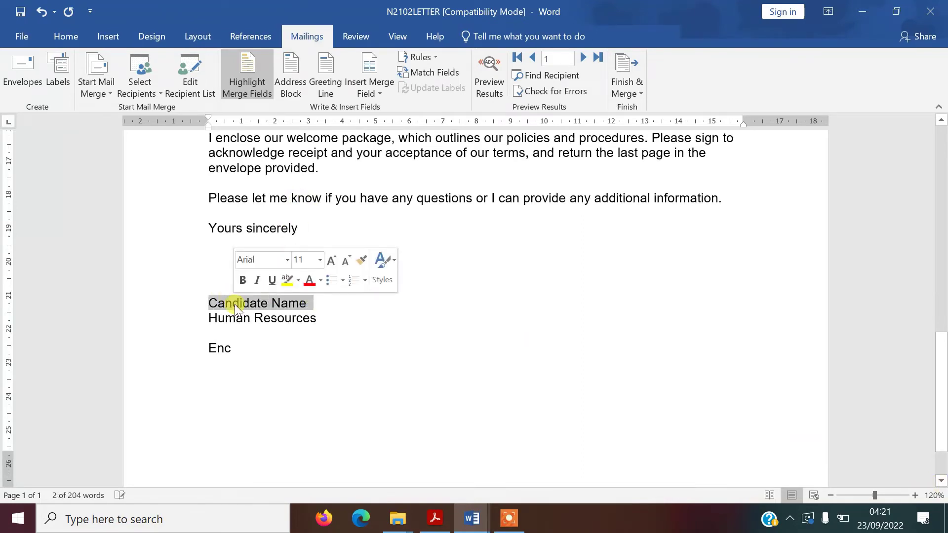
text(Name)
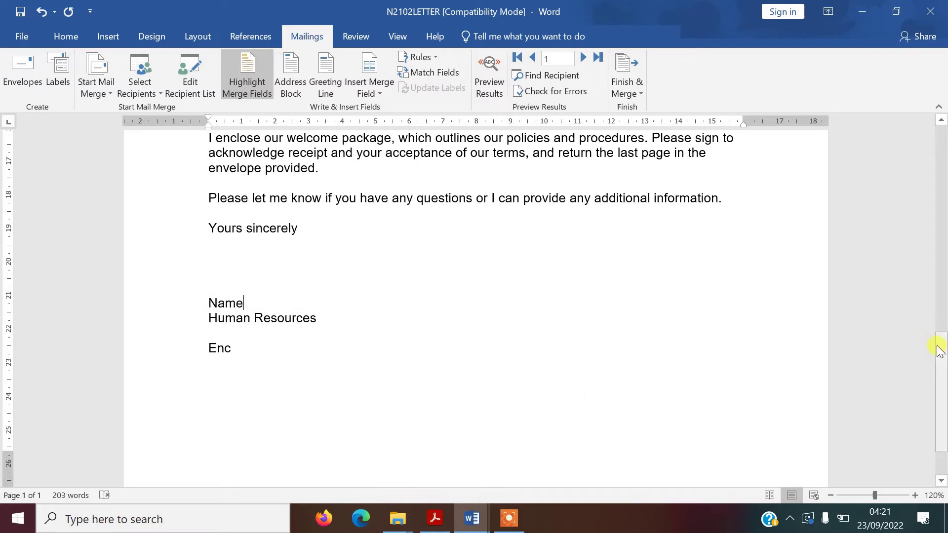
scroll(942, 367, down, 2)
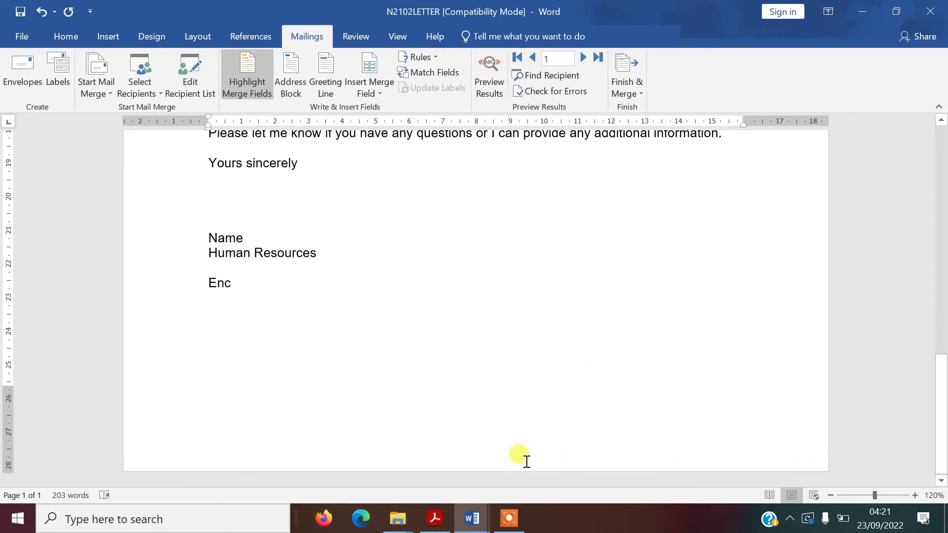
Step: Add a Blank (Three Columns) footer reading Name, 12345 and 30445
click(449, 447)
double_click(448, 447)
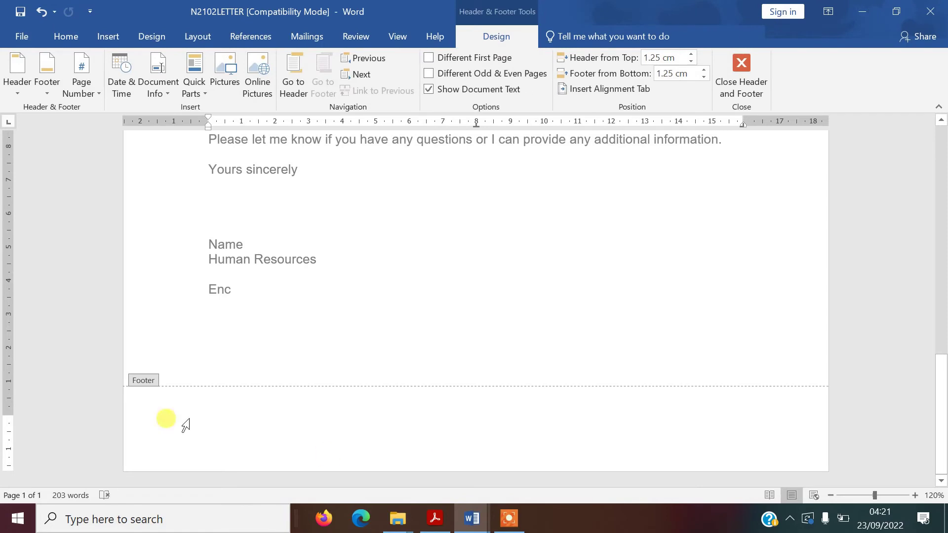
click(45, 95)
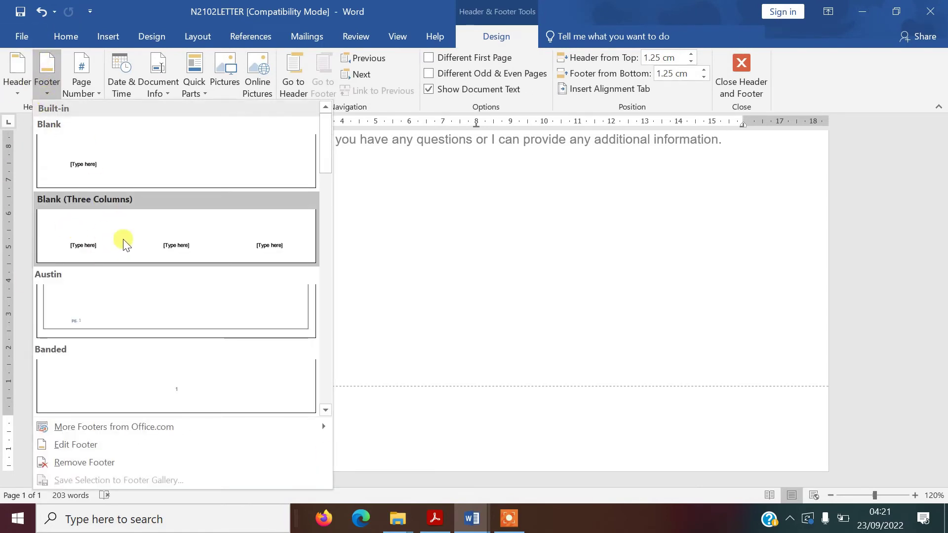
click(179, 257)
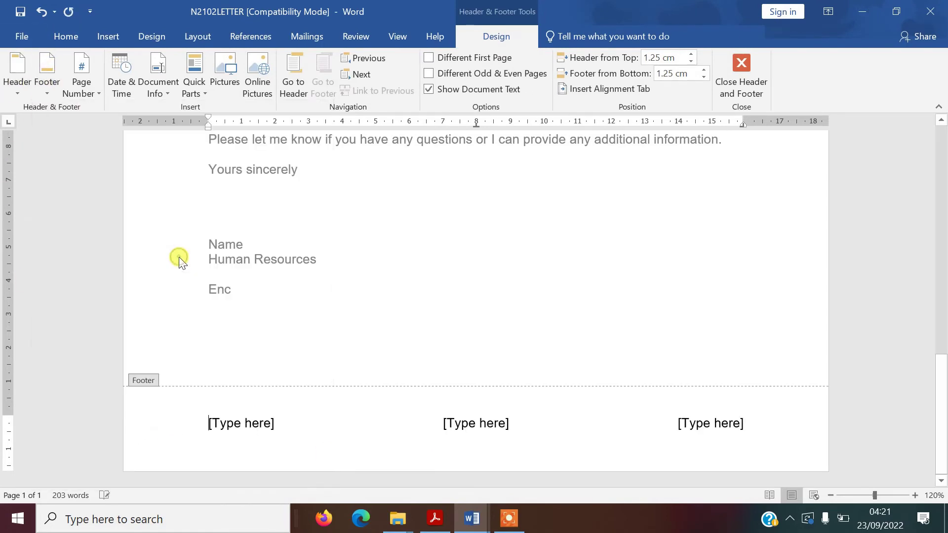
click(238, 423)
text(Name)
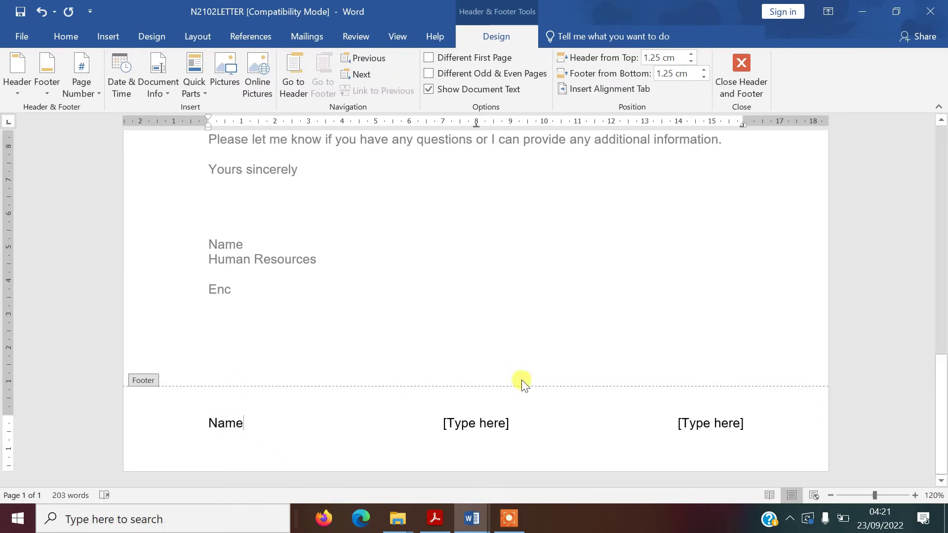
click(487, 419)
text(12345)
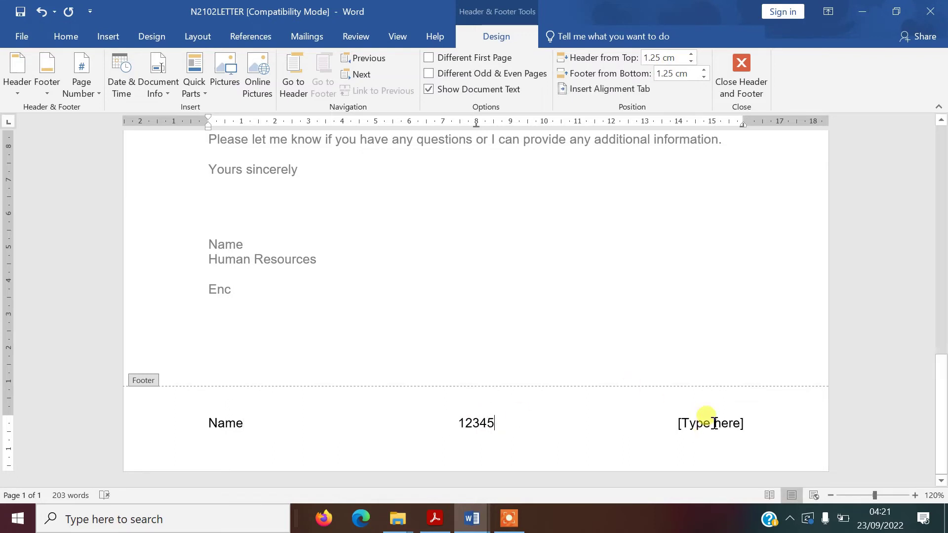
click(710, 423)
text(30445)
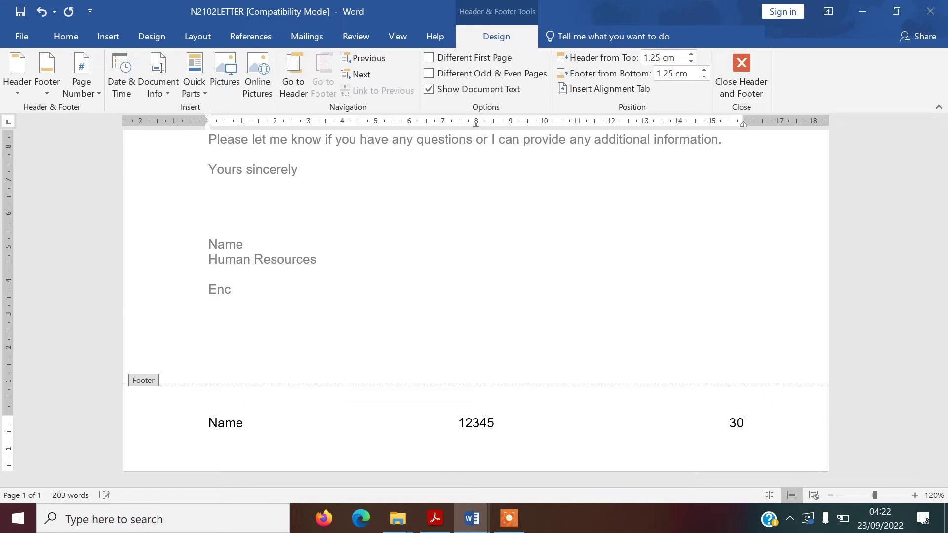
Step: Close the footer and return to question 23 in the exam paper
double_click(716, 331)
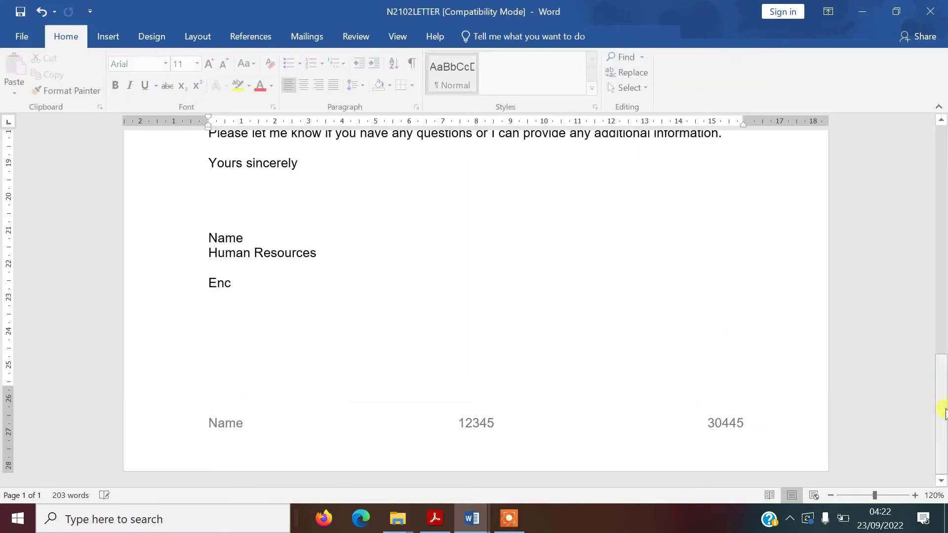
scroll(940, 345, up, 4)
scroll(942, 326, up, 7)
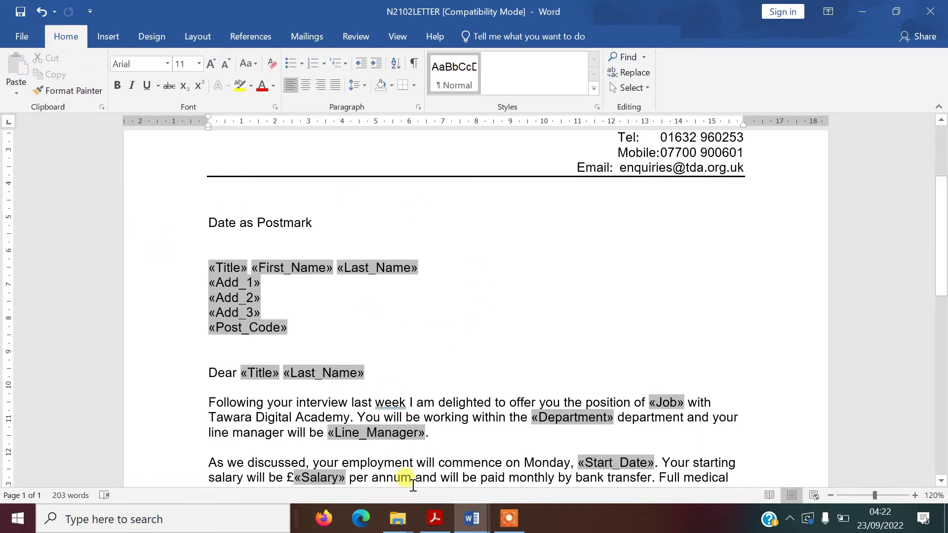
click(434, 523)
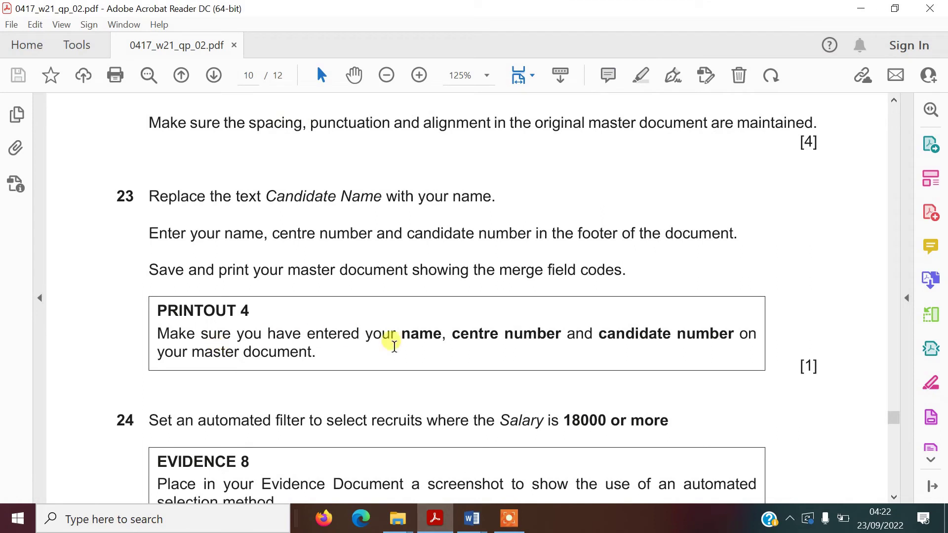
click(893, 498)
Step: Read questions 24 and 25 in the exam paper PDF, then return to the Word letter
click(894, 498)
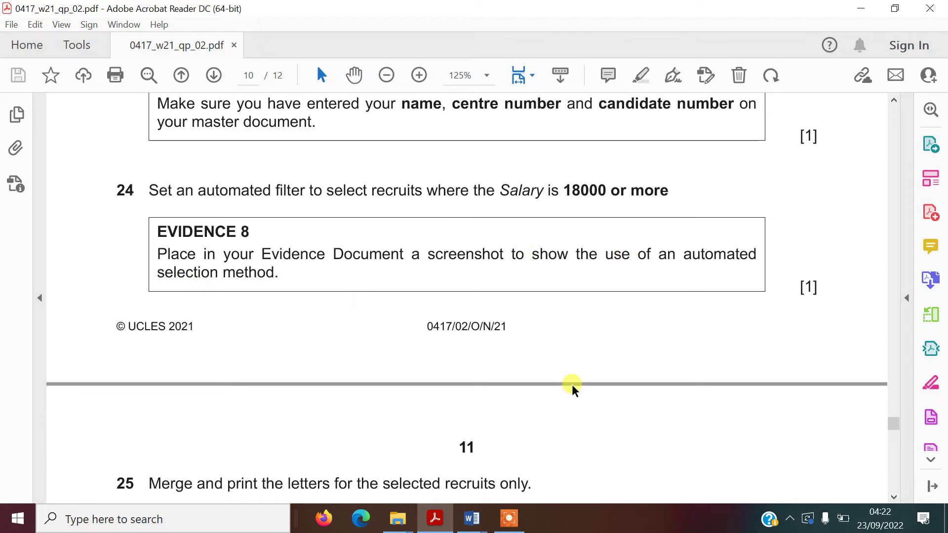
key(alt+Tab)
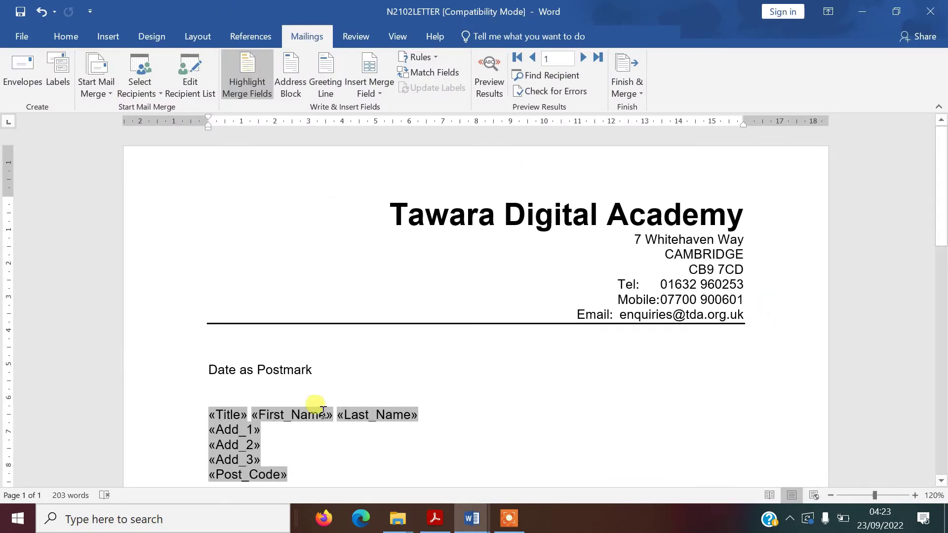
Step: Filter mail merge recipients to Salary greater than or equal to 18000, leaving four recruits
click(187, 92)
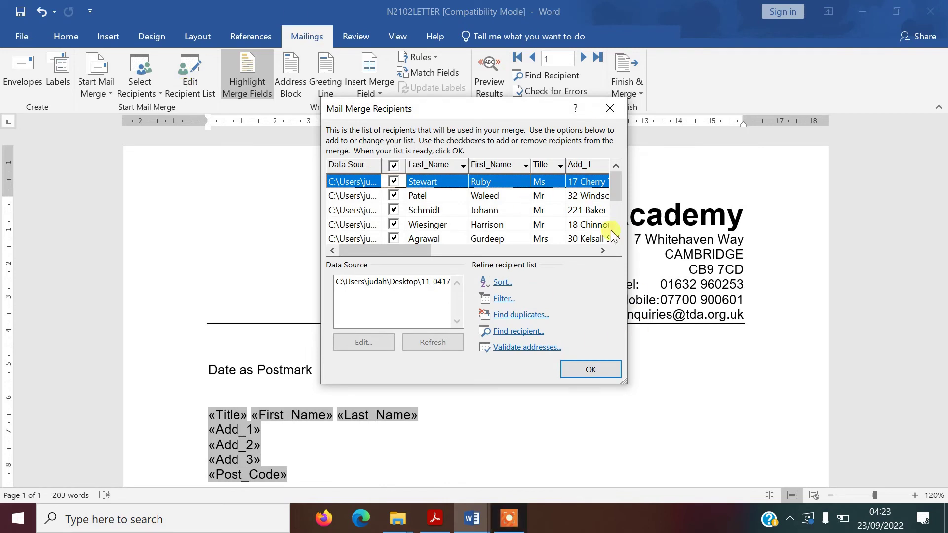
mouse_move(617, 185)
mouse_down()
mouse_move(623, 232)
mouse_move(621, 167)
mouse_up()
click(506, 299)
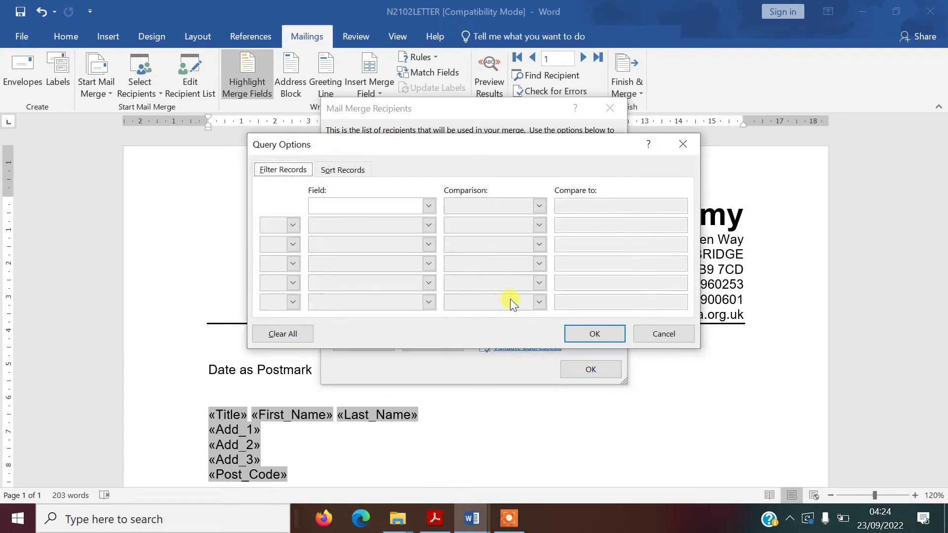
click(429, 207)
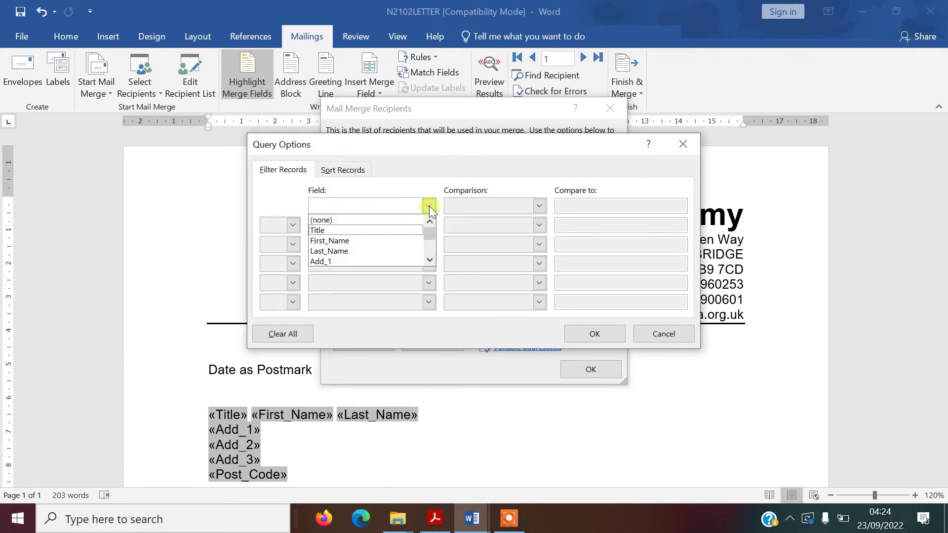
drag(427, 236, 431, 255)
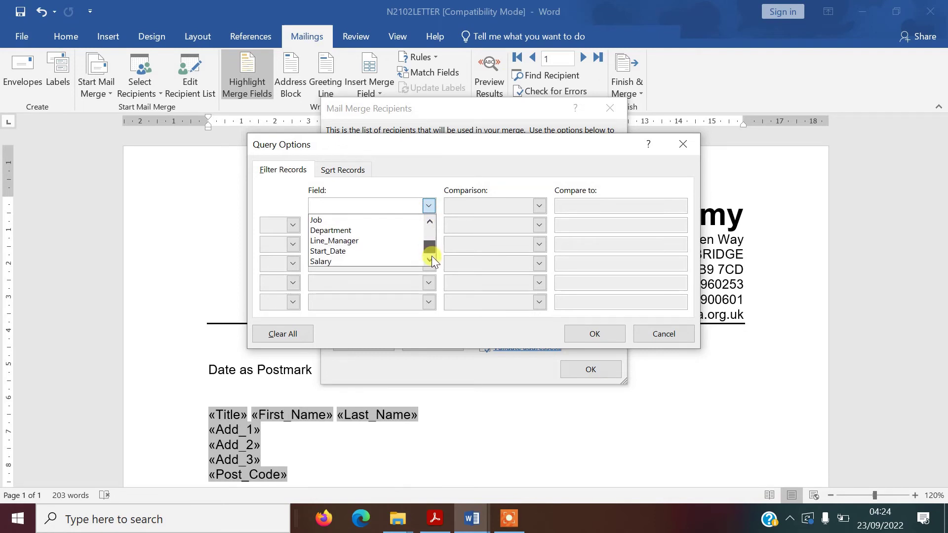
click(395, 262)
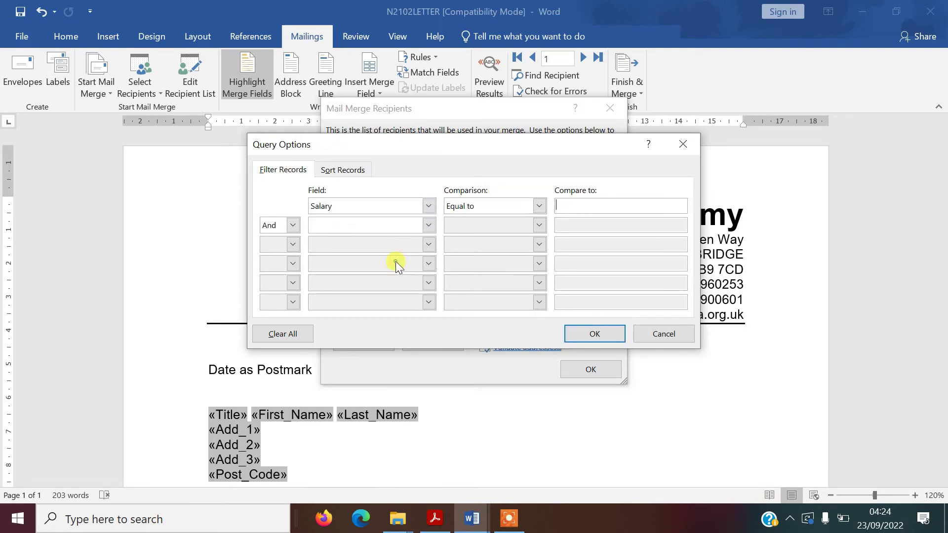
click(541, 206)
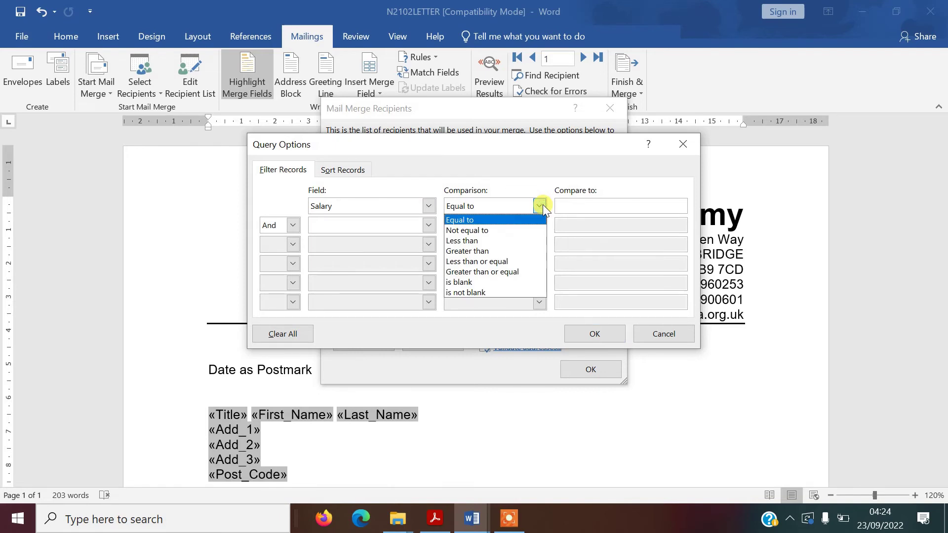
click(508, 271)
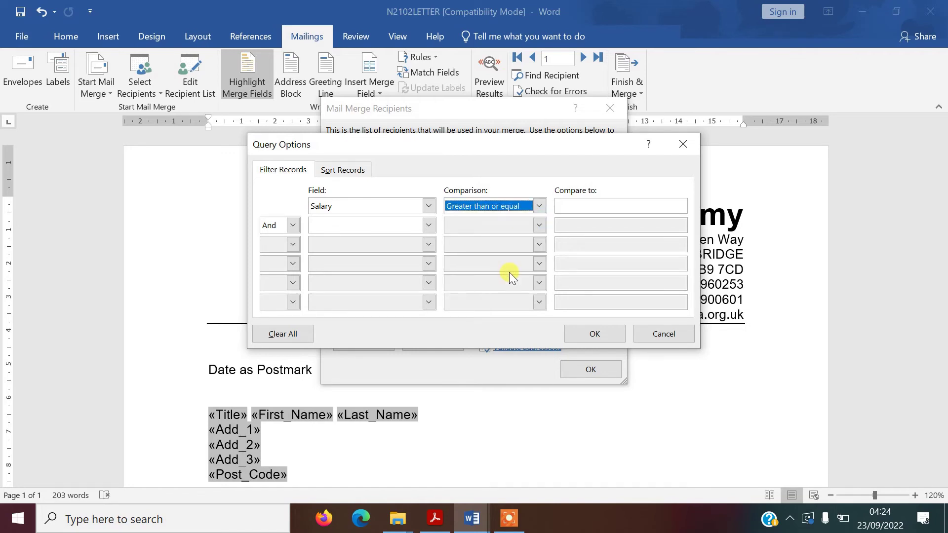
click(599, 206)
text(18000)
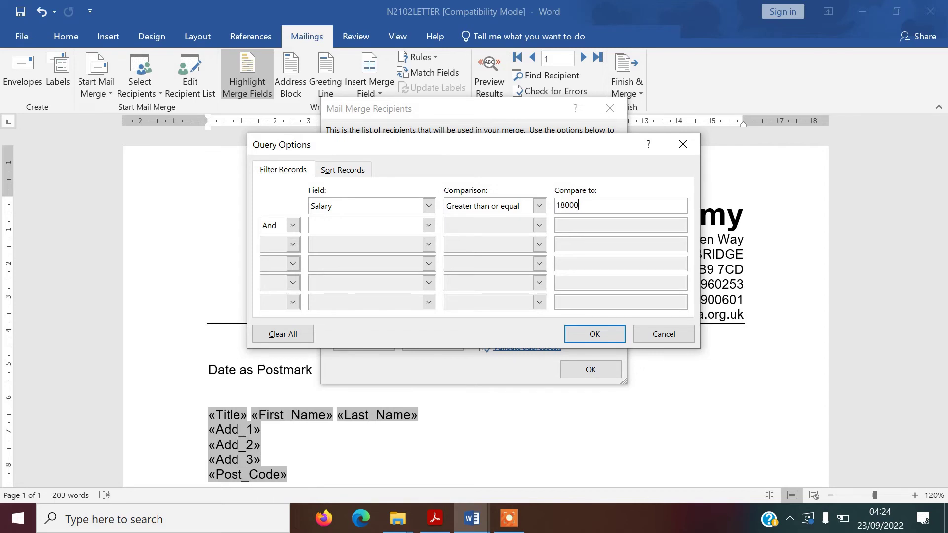
click(596, 331)
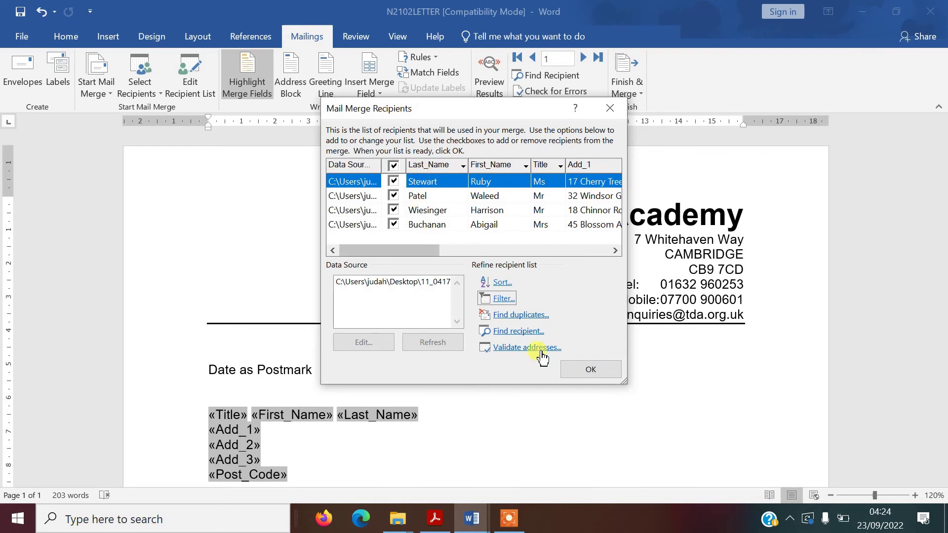
click(590, 370)
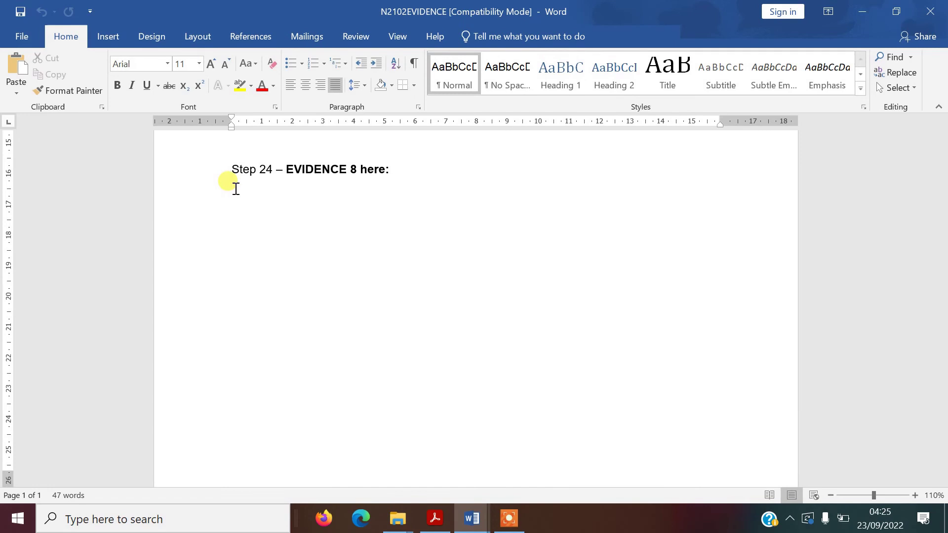
Step: Paste the Salary filter screenshot under Step 24 – EVIDENCE 8 in N2102EVIDENCE
key(ctrl+v)
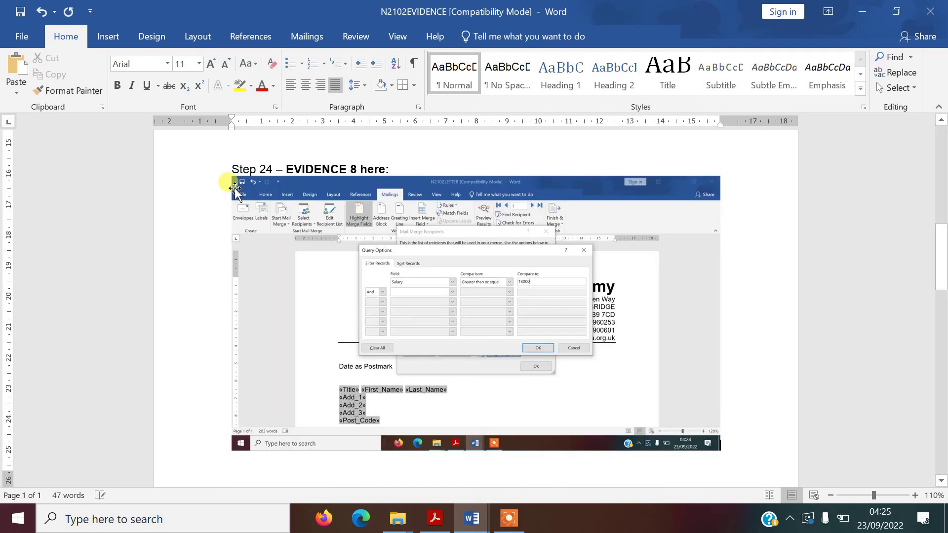
click(390, 320)
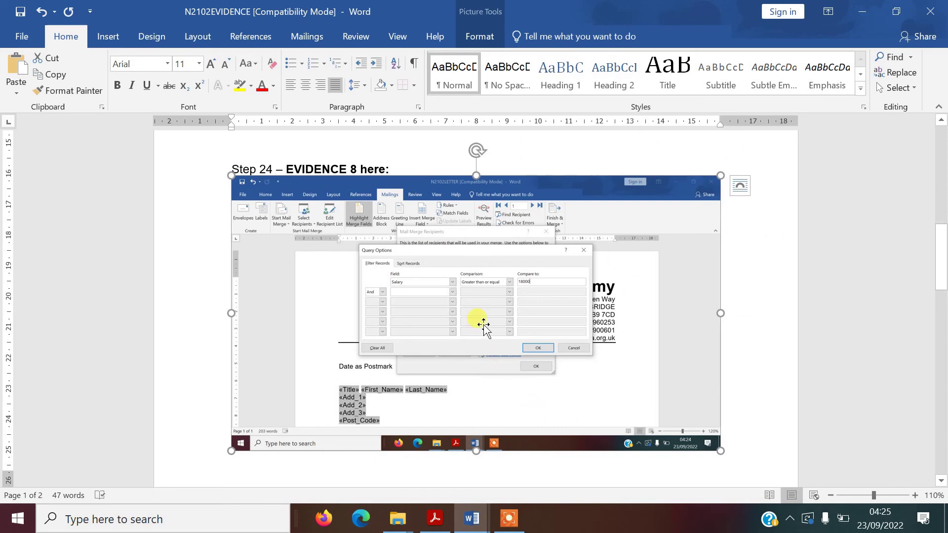
key(alt+Tab)
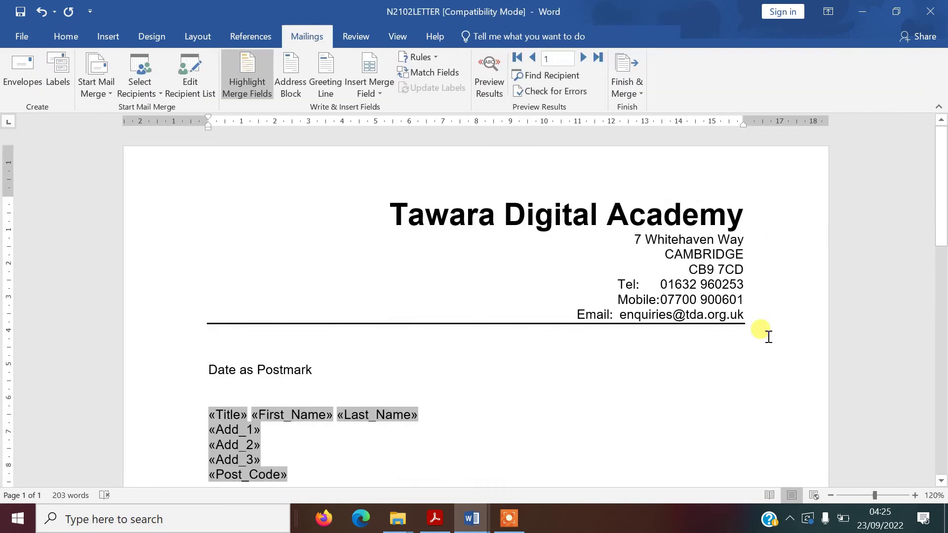
click(434, 519)
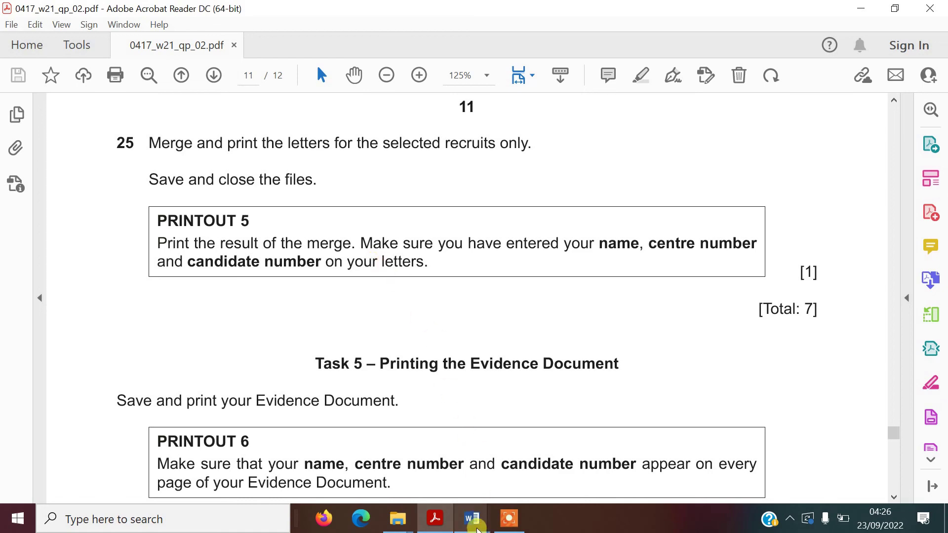
Step: View question 25's Printout 5 merge and print instructions on page 11 of the exam paper
mouse_move(471, 525)
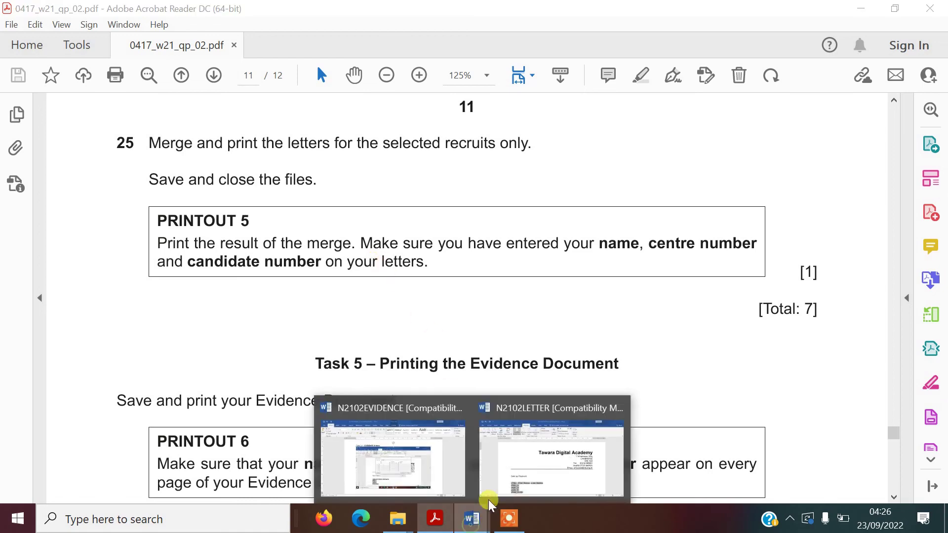
Step: Preview N2102LETTER with merged data and advance to record 4, the £18000 salary recipient
click(515, 485)
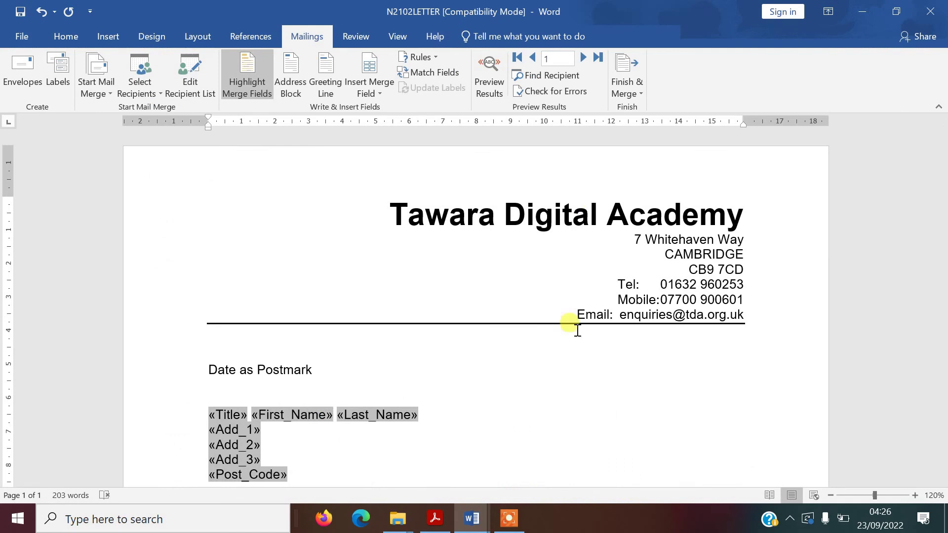
click(495, 85)
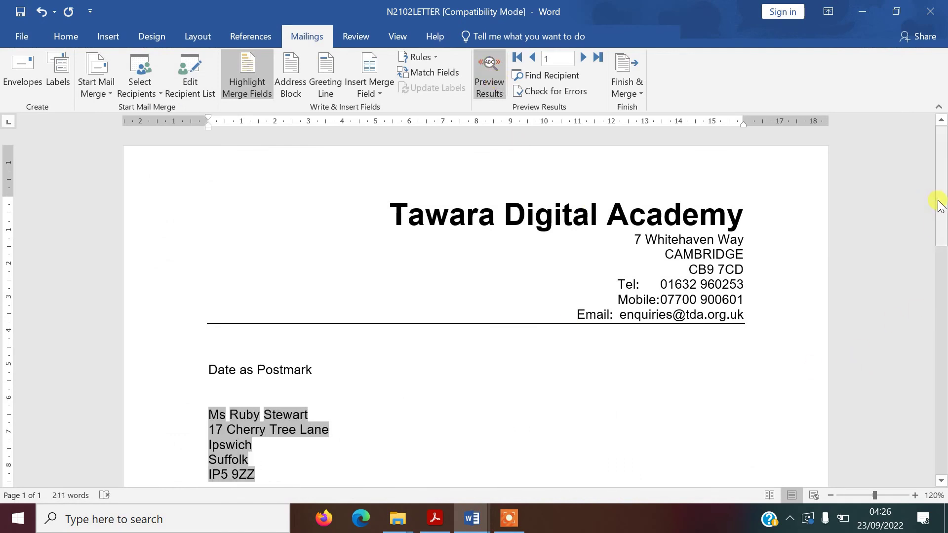
drag(940, 208, 943, 271)
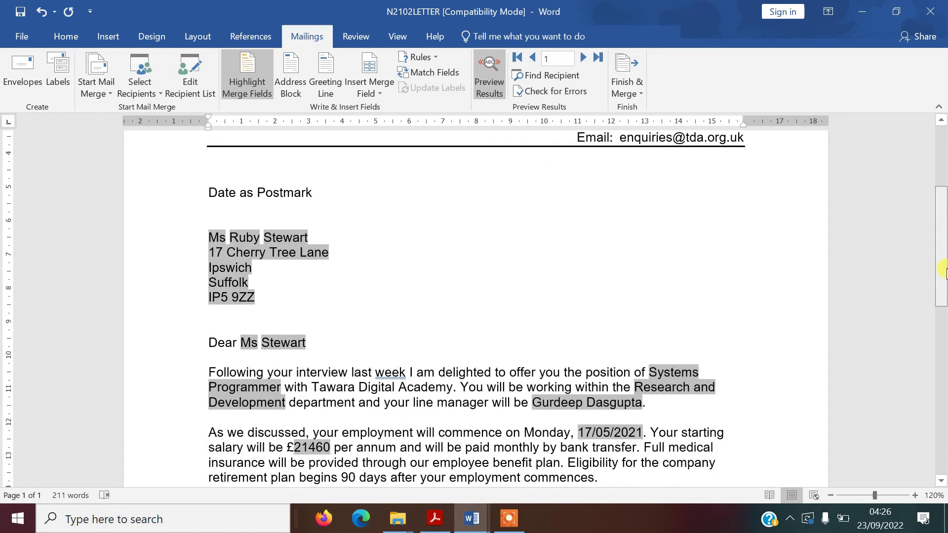
drag(943, 271, 943, 207)
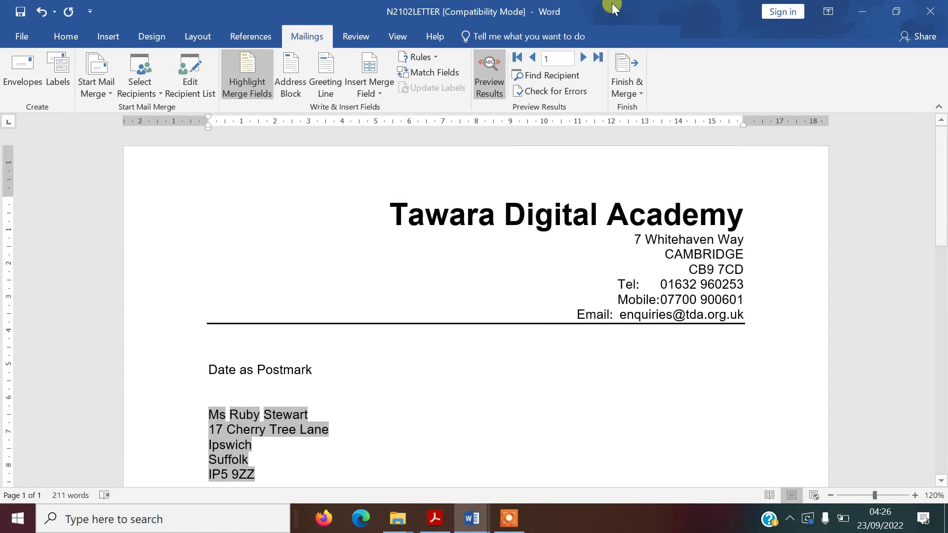
click(585, 62)
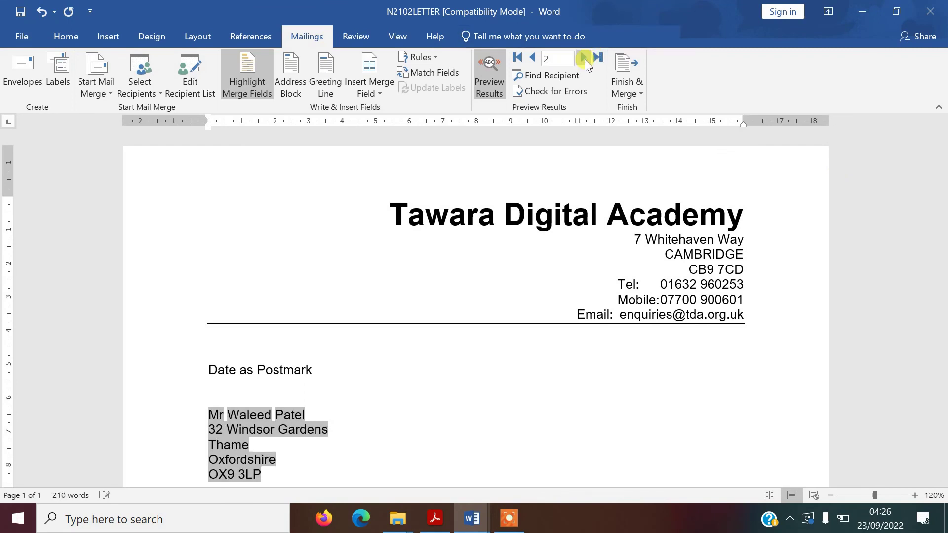
click(585, 61)
click(586, 62)
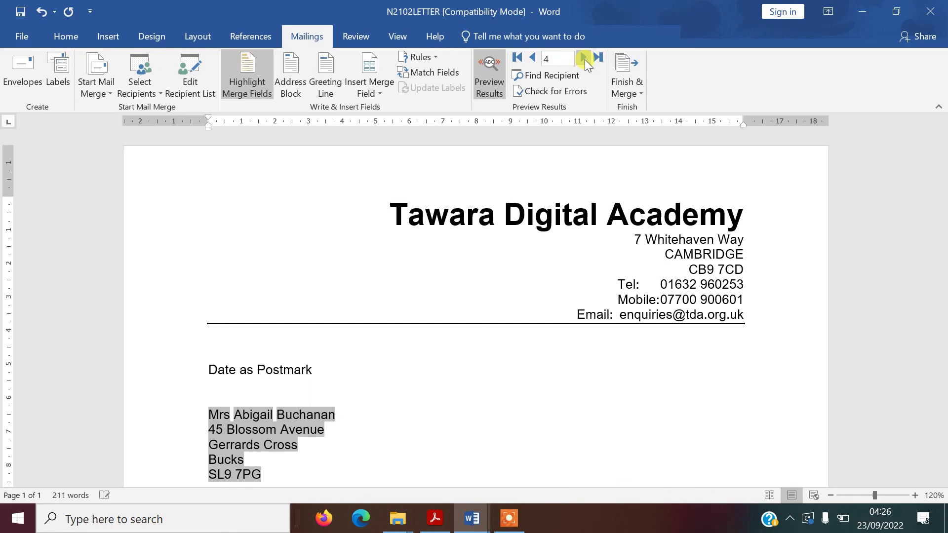
drag(943, 191, 943, 253)
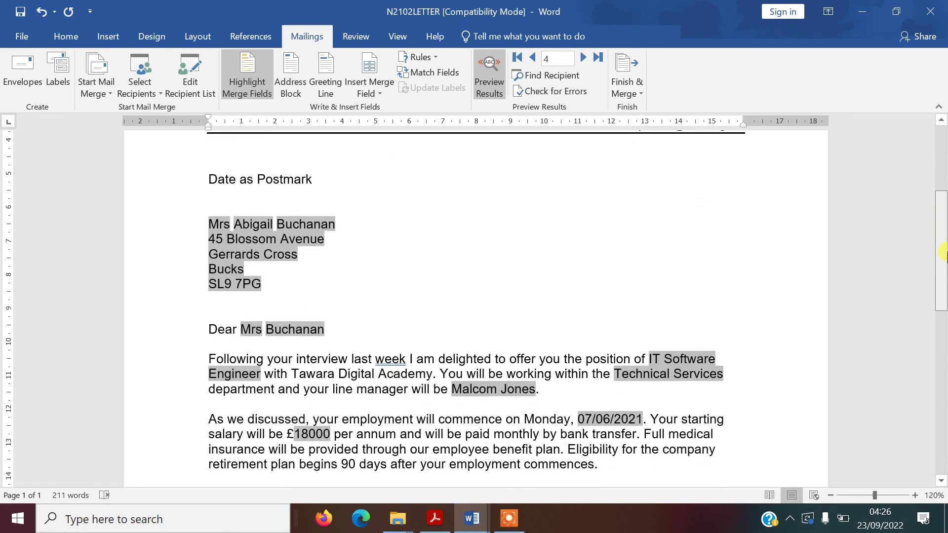
drag(943, 253, 943, 323)
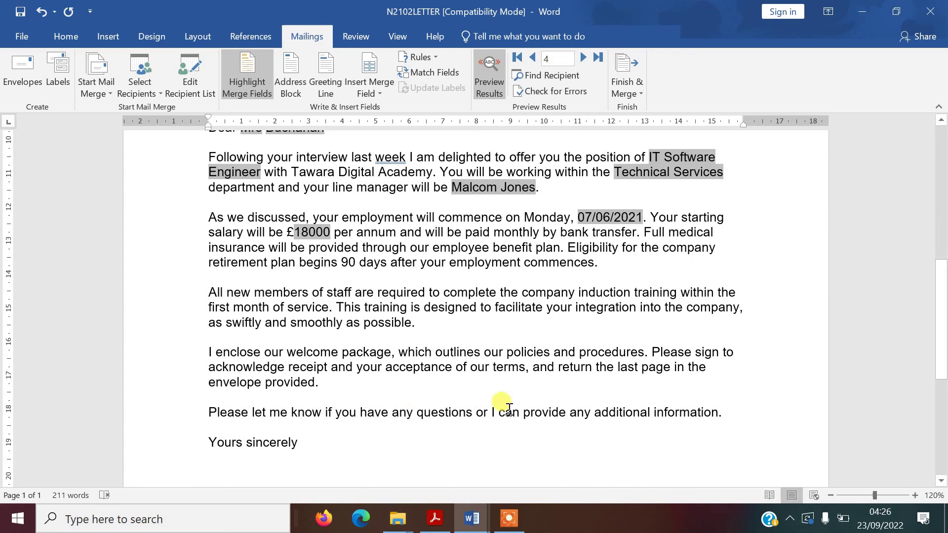
click(434, 518)
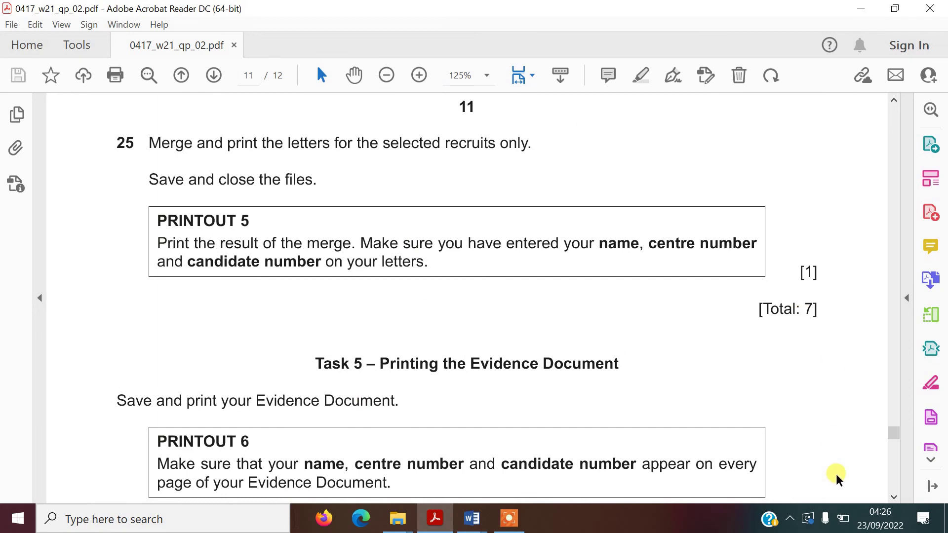